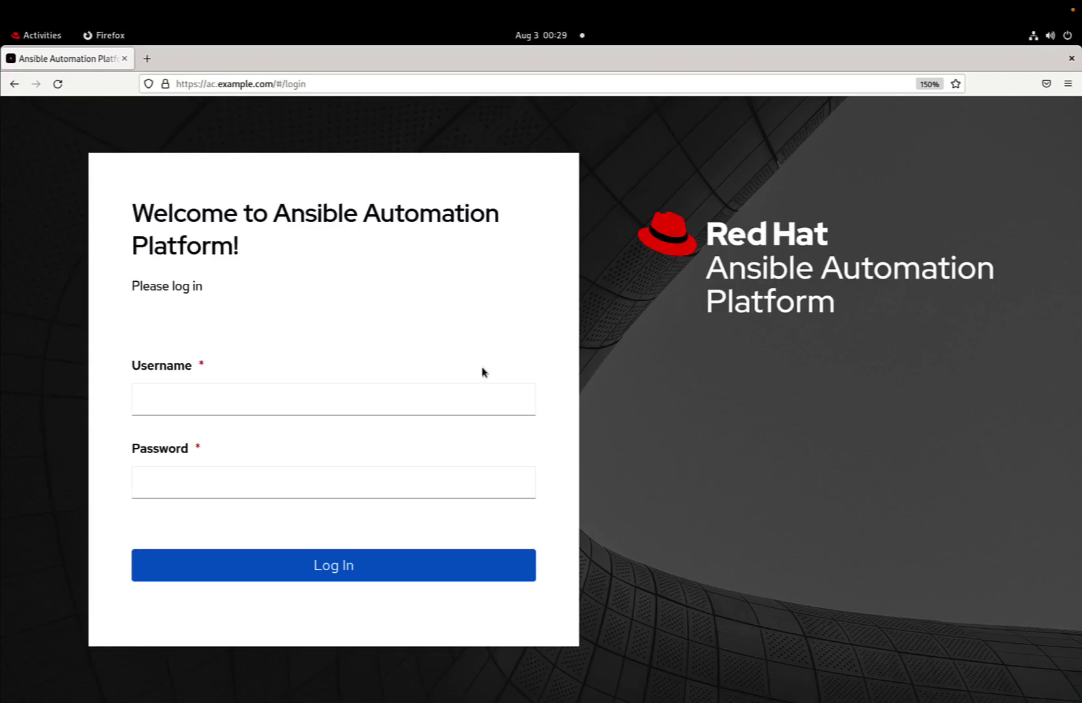
# Sign in as admin with the account password, decline saving the login, and scroll to the Job status chart.
pyautogui.click(471, 391)
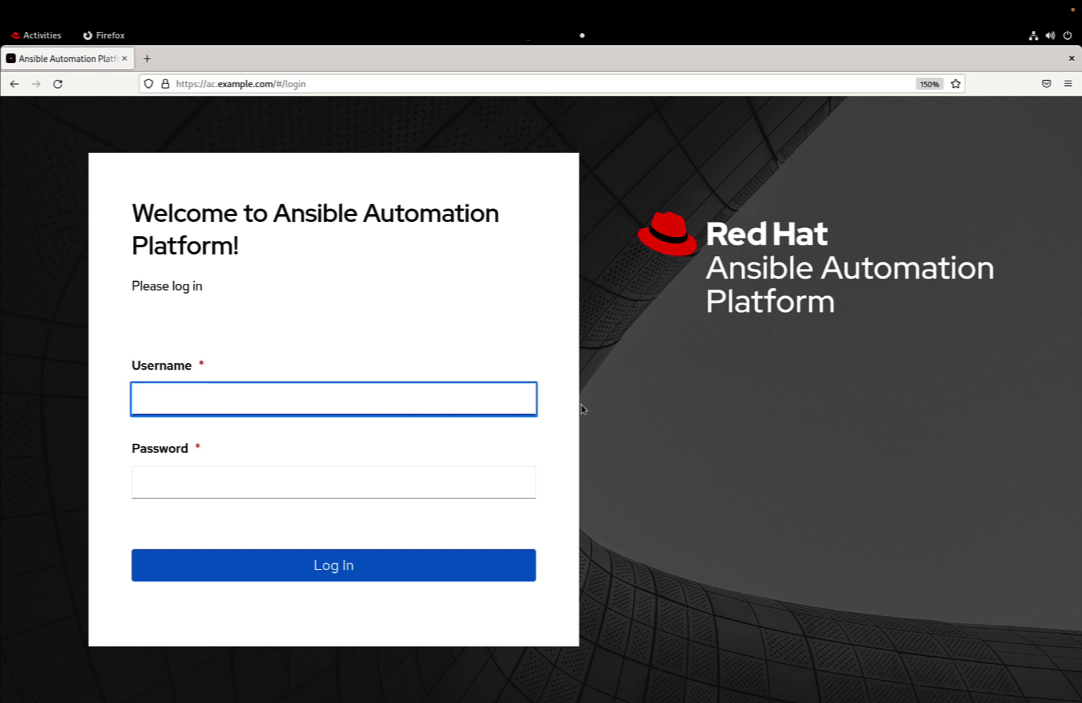
pyautogui.write('admin')
pyautogui.press('Tab')
pyautogui.write('redhat')
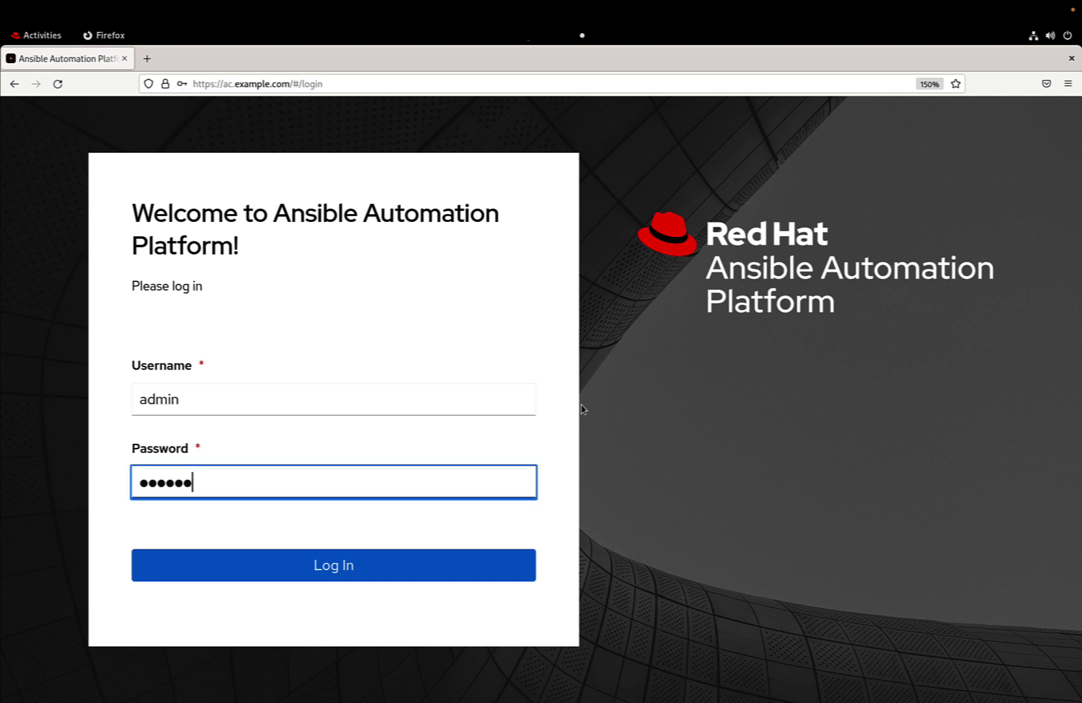
pyautogui.press('Return')
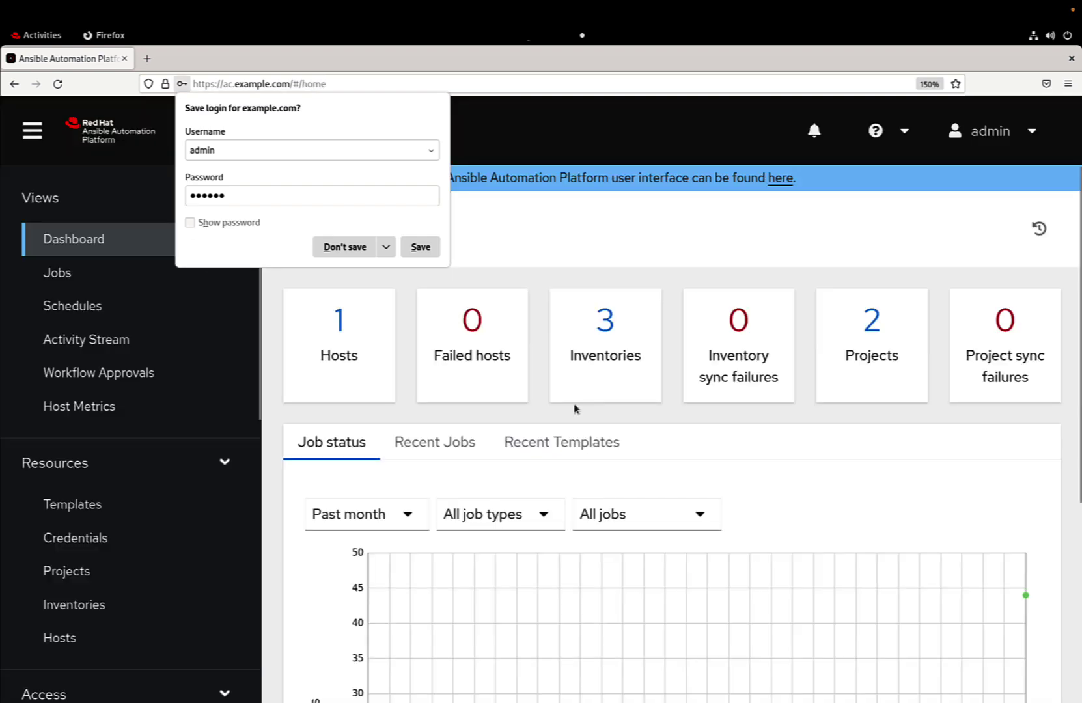
pyautogui.click(332, 239)
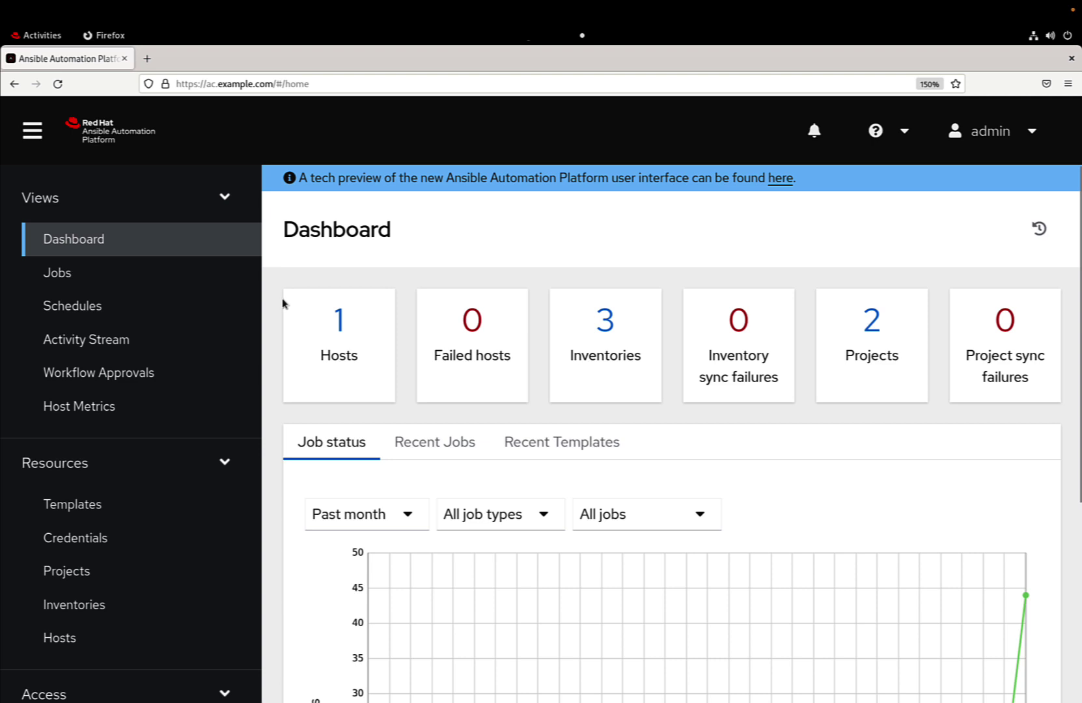
pyautogui.scroll(-5, 282, 303)
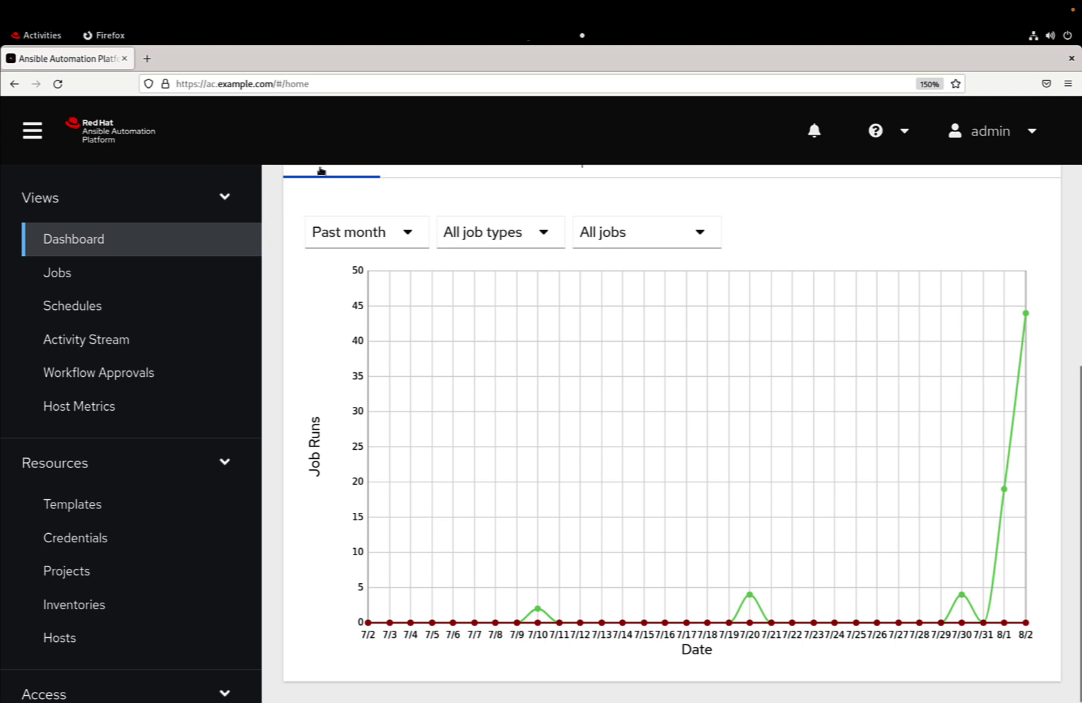
# Load the REST API root at /api/v2/ and scroll its endpoint list.
pyautogui.click(371, 86)
pyautogui.press('BackSpace')
pyautogui.press('BackSpace')
pyautogui.press('BackSpace')
pyautogui.press('BackSpace')
pyautogui.press('BackSpace')
pyautogui.press('BackSpace')
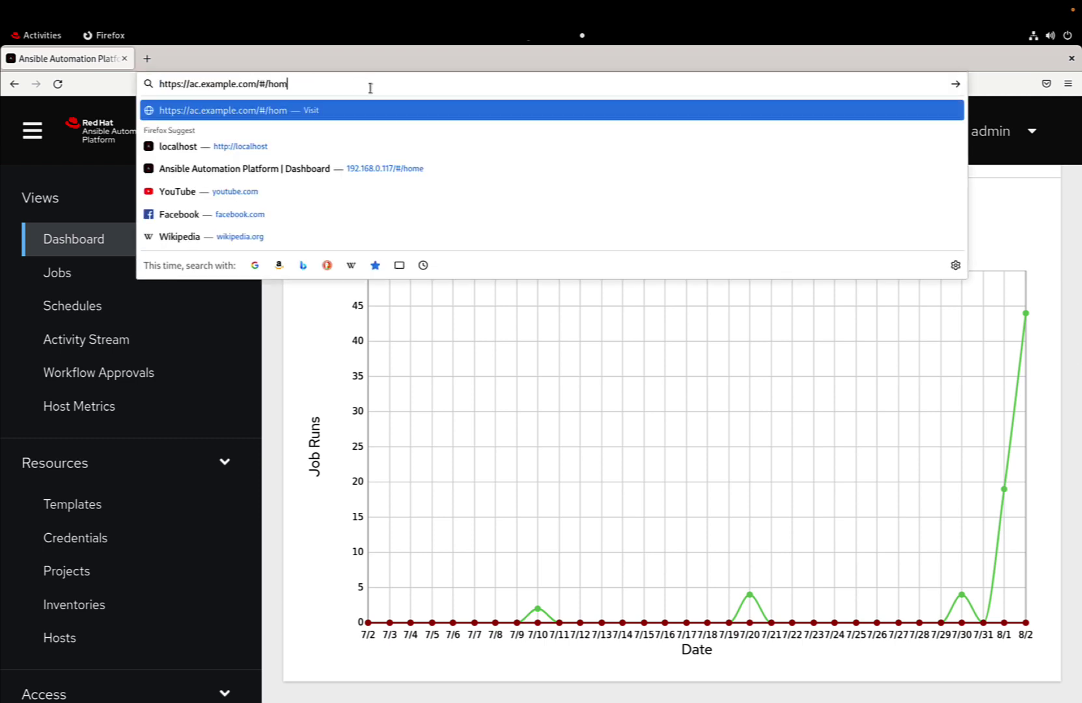
pyautogui.write('api/v2/')
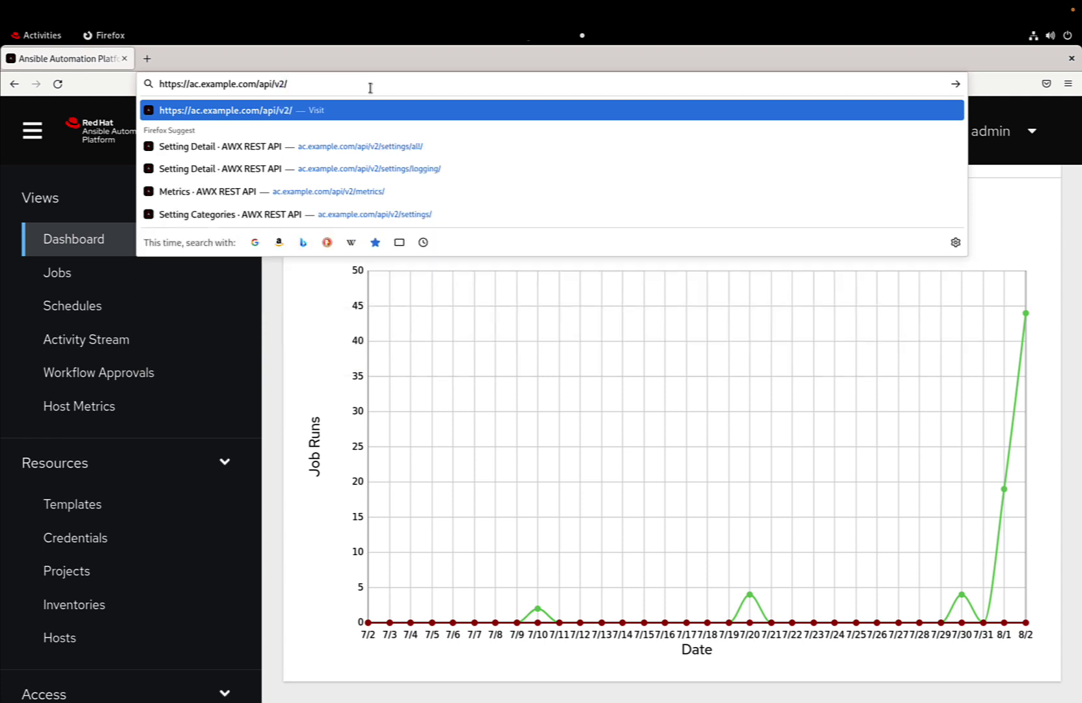
pyautogui.press('Return')
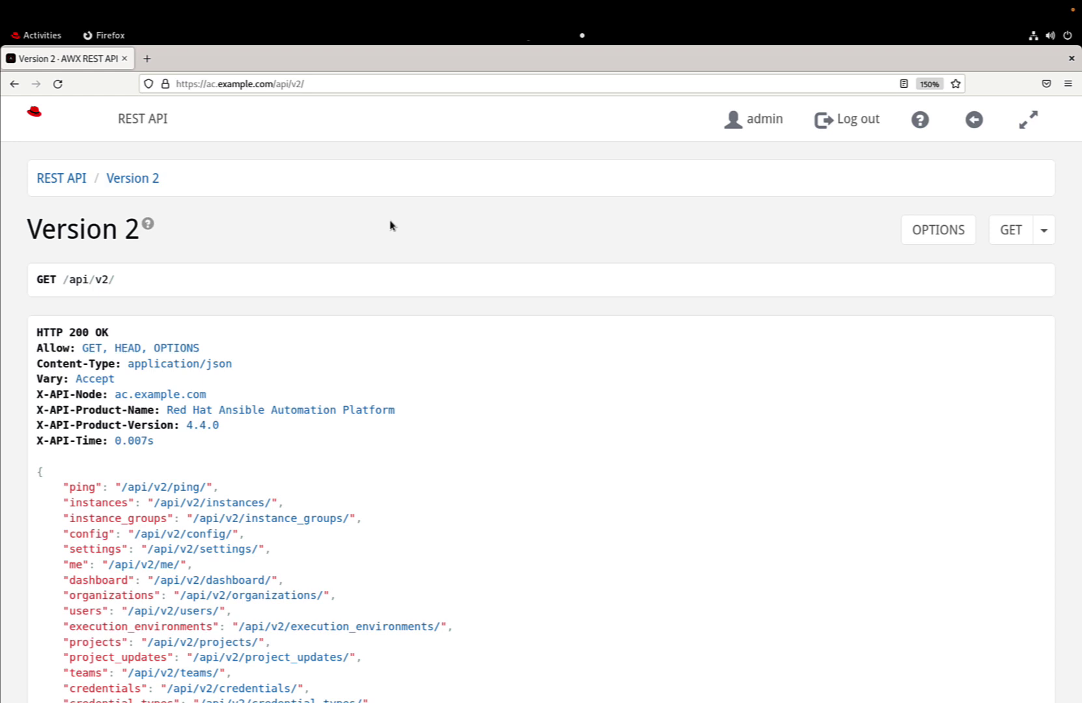
pyautogui.scroll(-3, 390, 225)
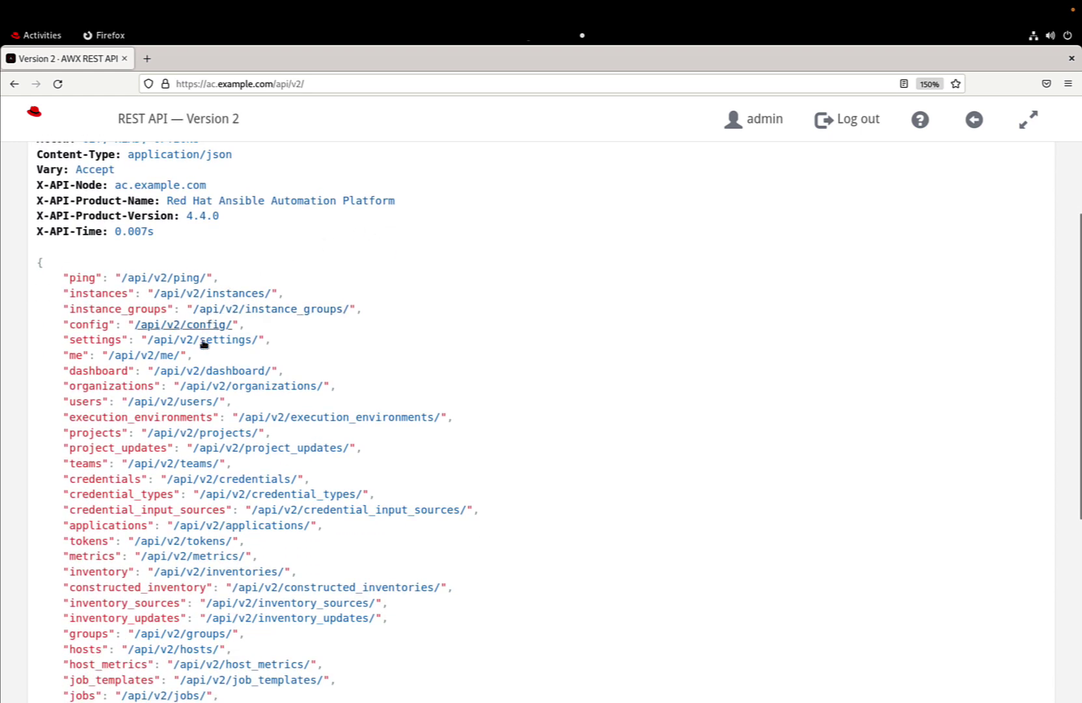
# Open /api/v2/metrics/ and scroll through its job status and instance capacity metrics.
pyautogui.click(171, 557)
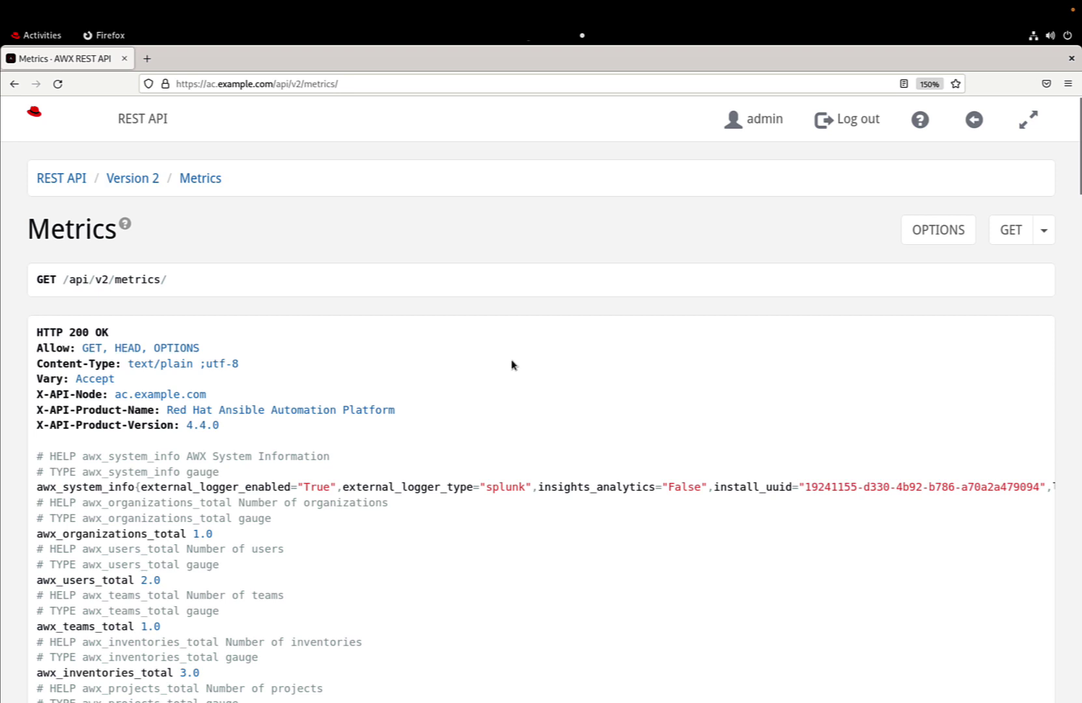
pyautogui.scroll(-3, 511, 365)
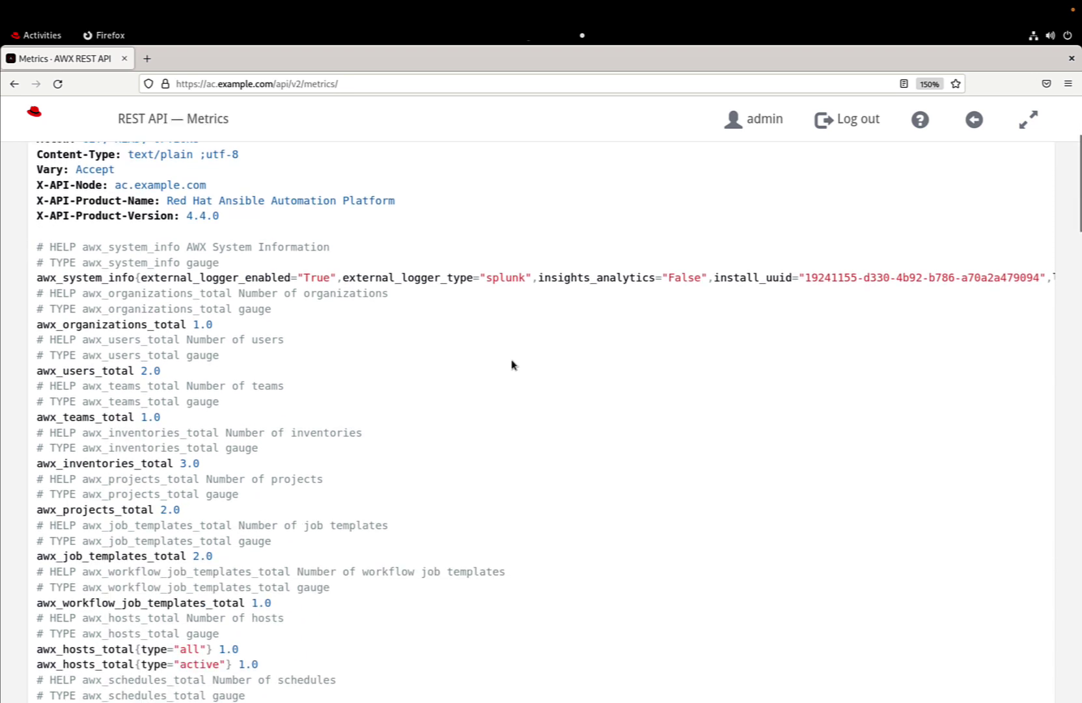
pyautogui.scroll(-2, 512, 365)
pyautogui.scroll(-2, 511, 365)
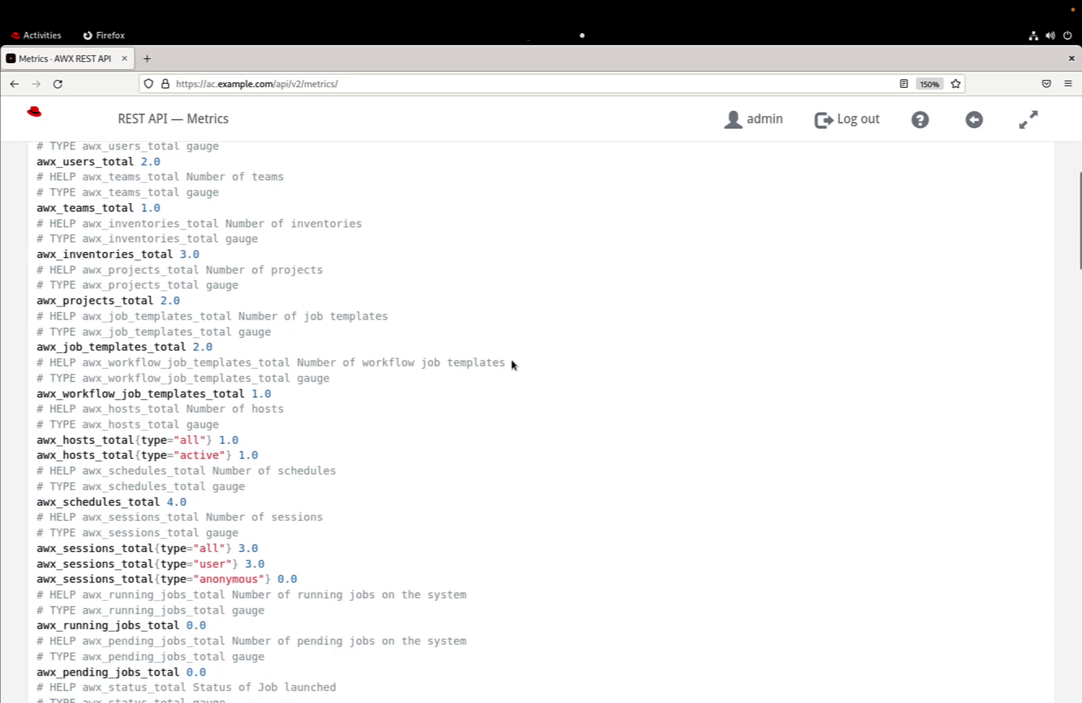
pyautogui.scroll(-3, 511, 365)
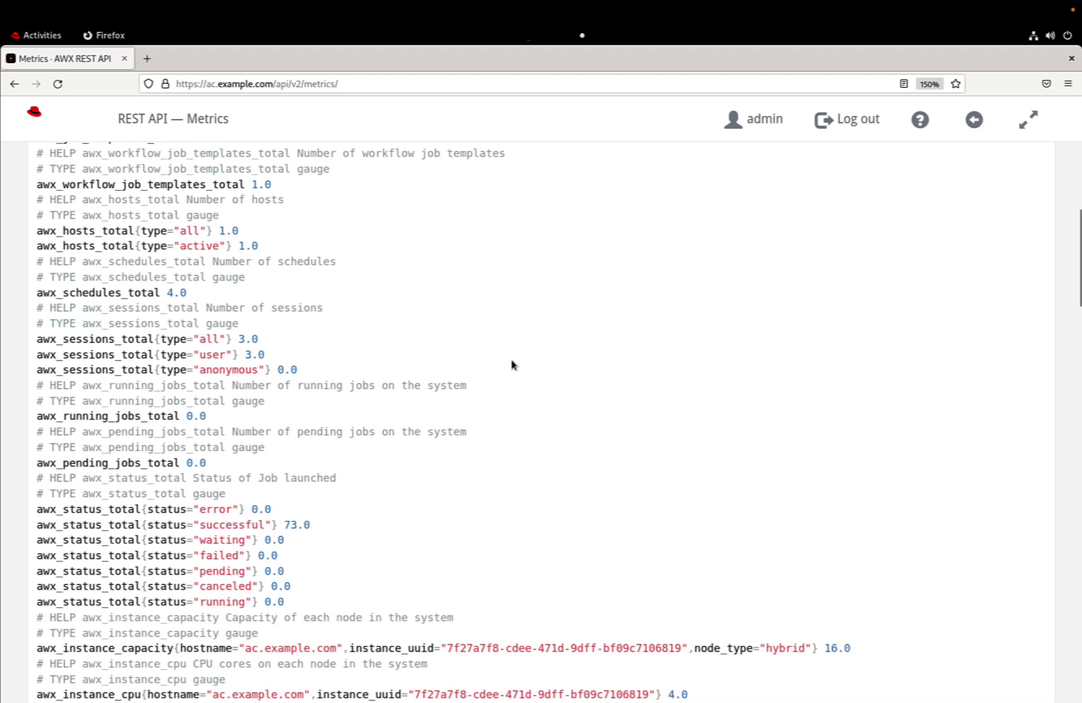
pyautogui.scroll(-2, 511, 364)
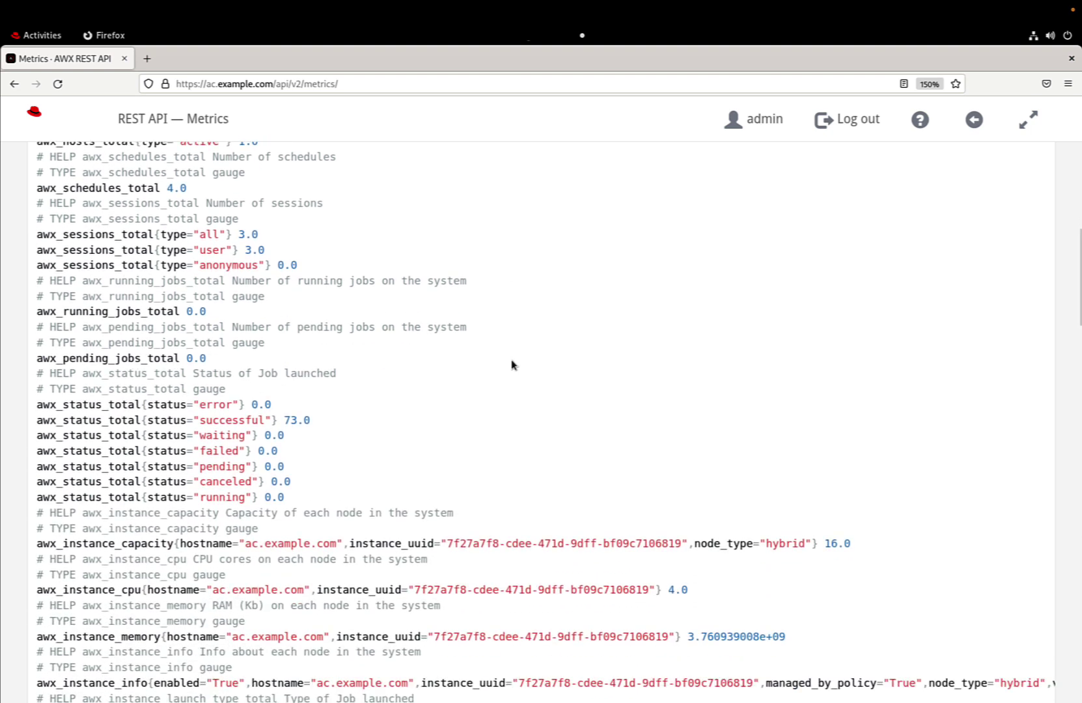
pyautogui.scroll(-2, 511, 365)
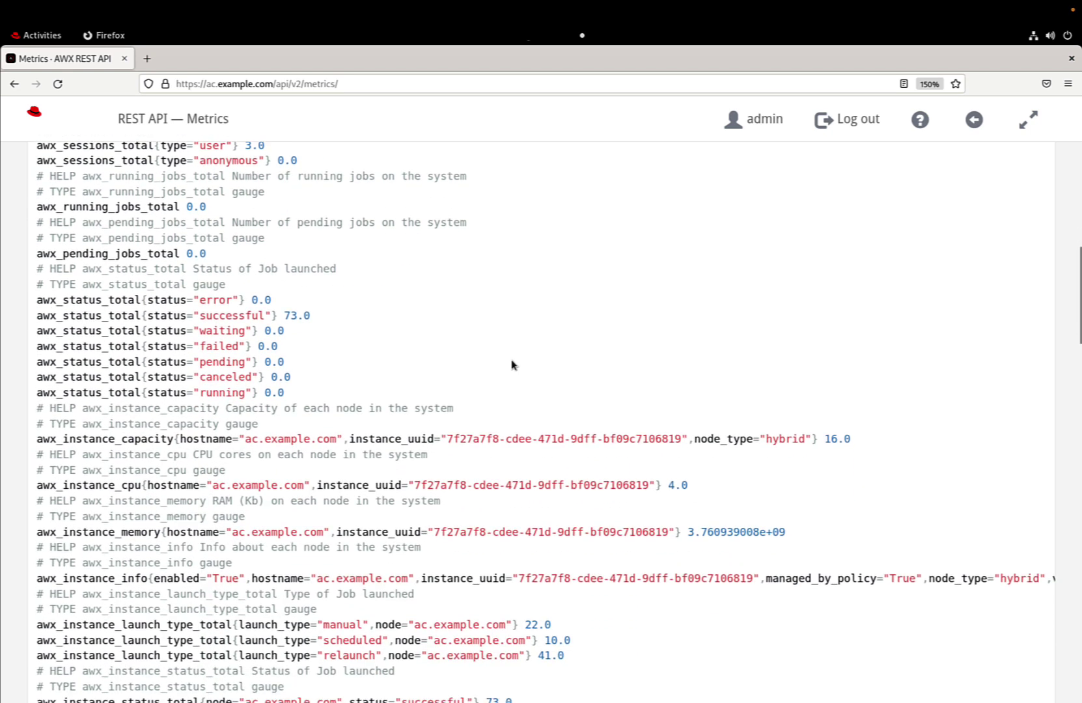
pyautogui.scroll(-2, 512, 365)
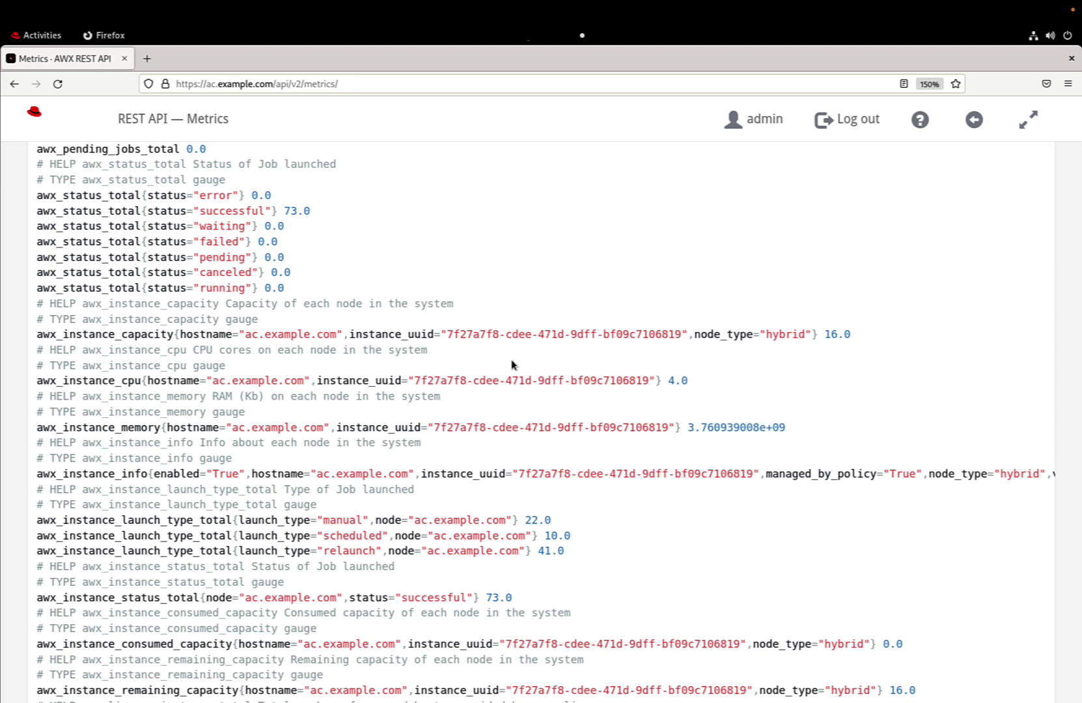
pyautogui.scroll(-3, 512, 365)
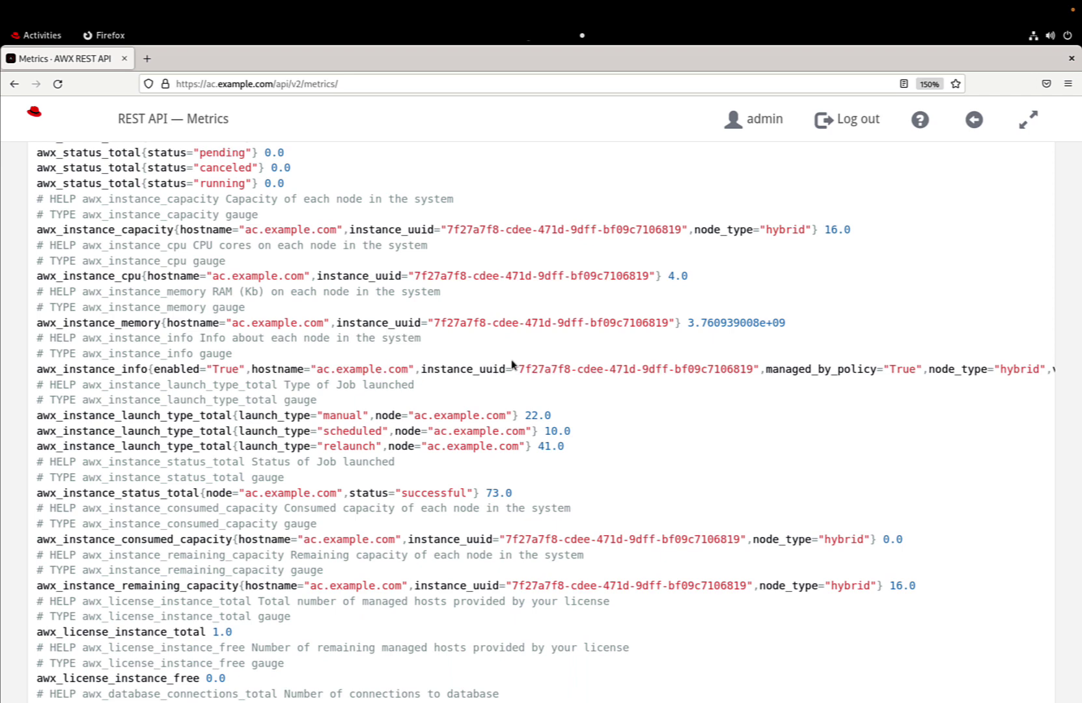
pyautogui.scroll(-4, 511, 364)
pyautogui.scroll(-5, 512, 364)
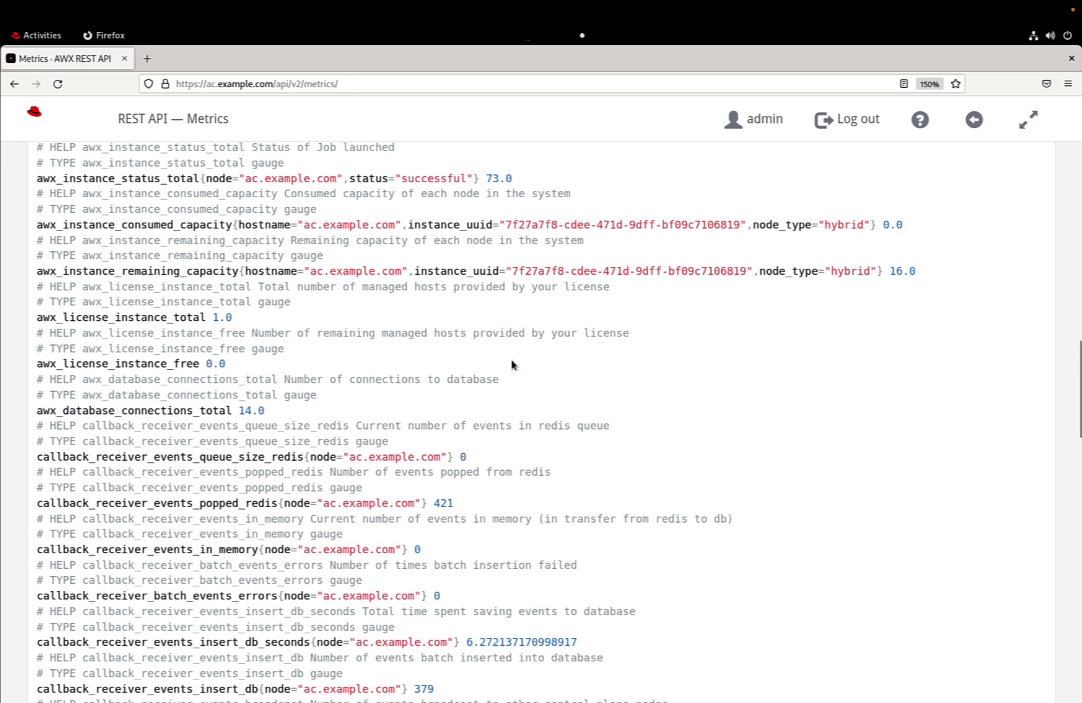
pyautogui.scroll(-5, 512, 362)
pyautogui.scroll(-3, 511, 361)
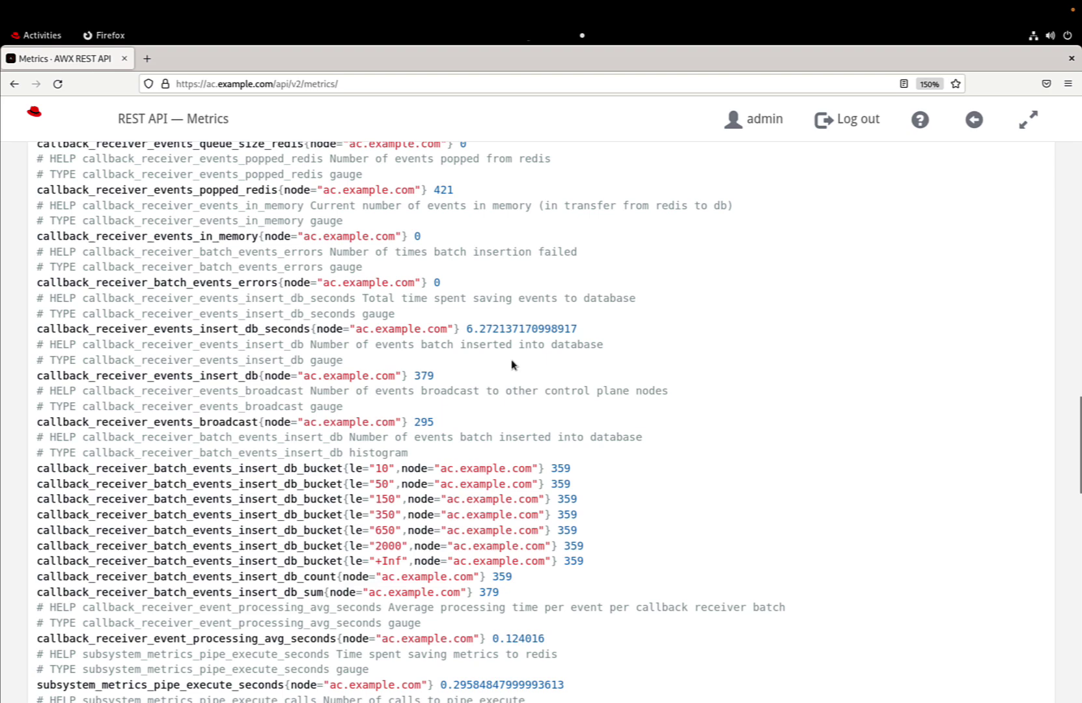
pyautogui.scroll(-3, 511, 364)
pyautogui.scroll(-6, 511, 364)
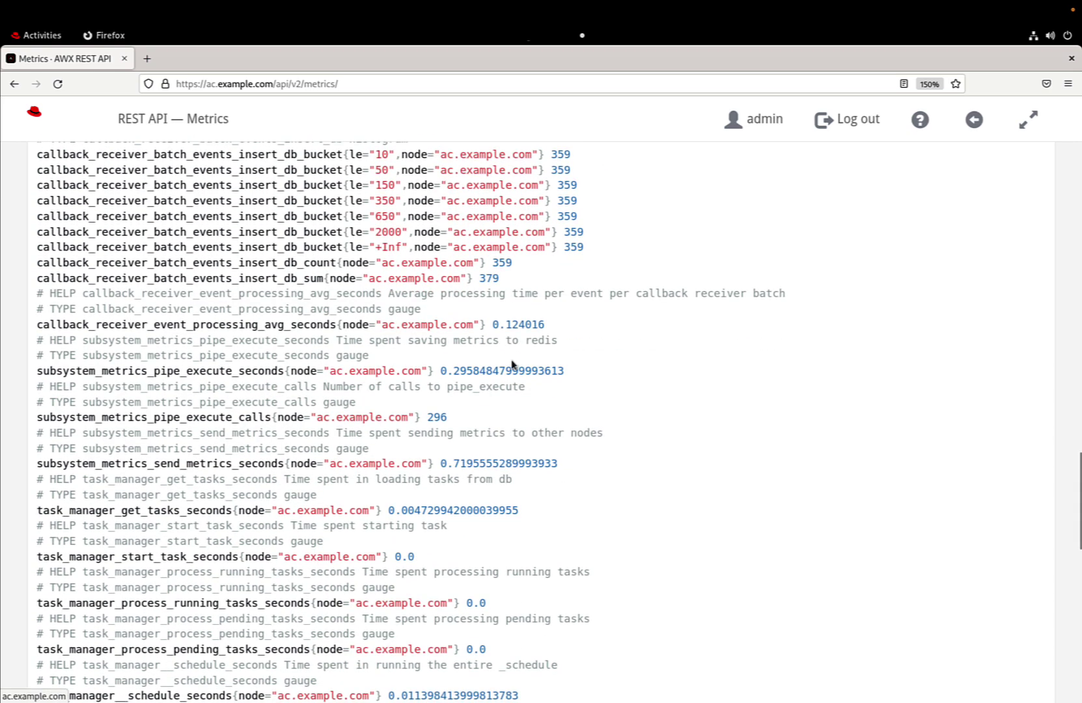
pyautogui.scroll(-20, 512, 365)
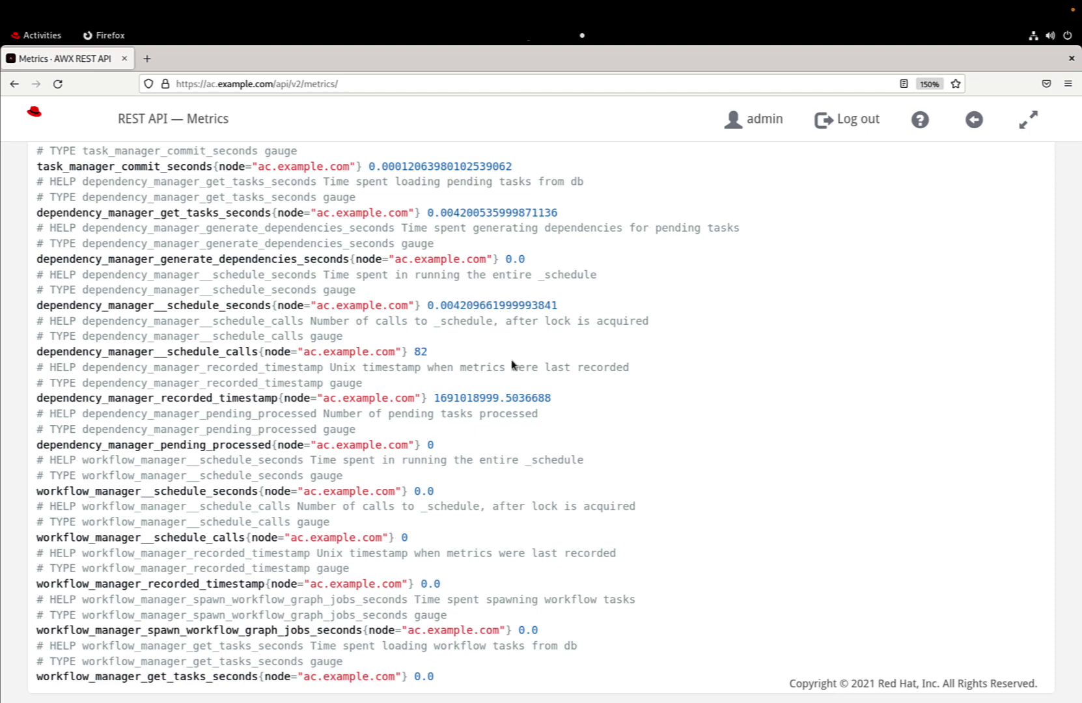
pyautogui.scroll(20, 512, 365)
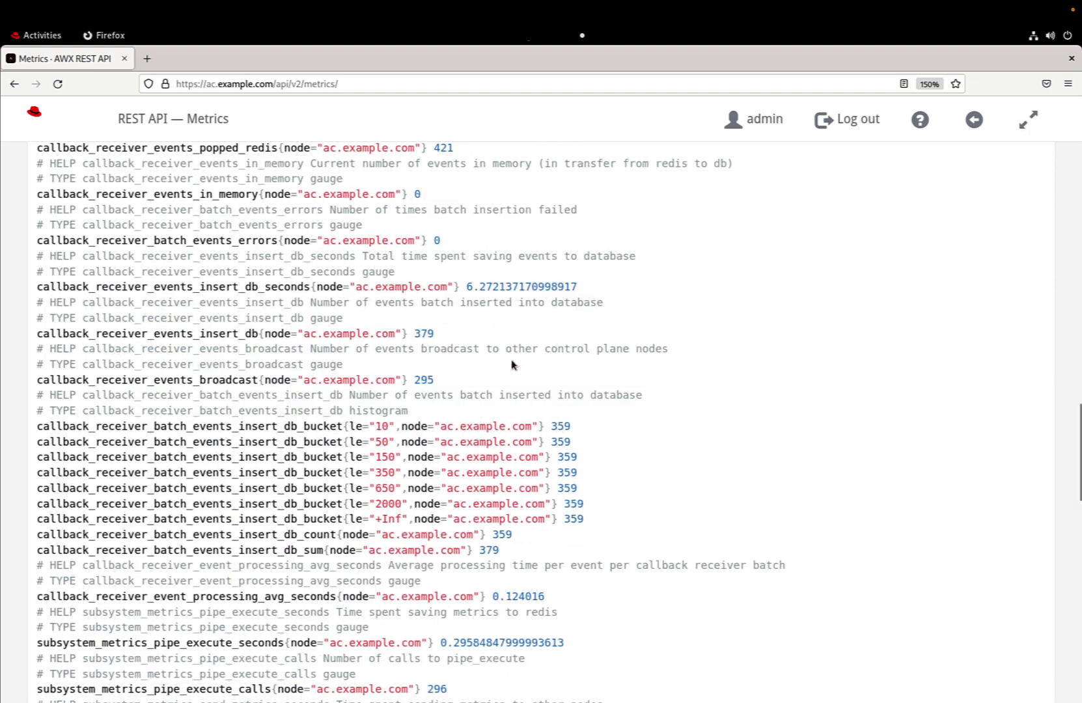
pyautogui.scroll(11, 512, 364)
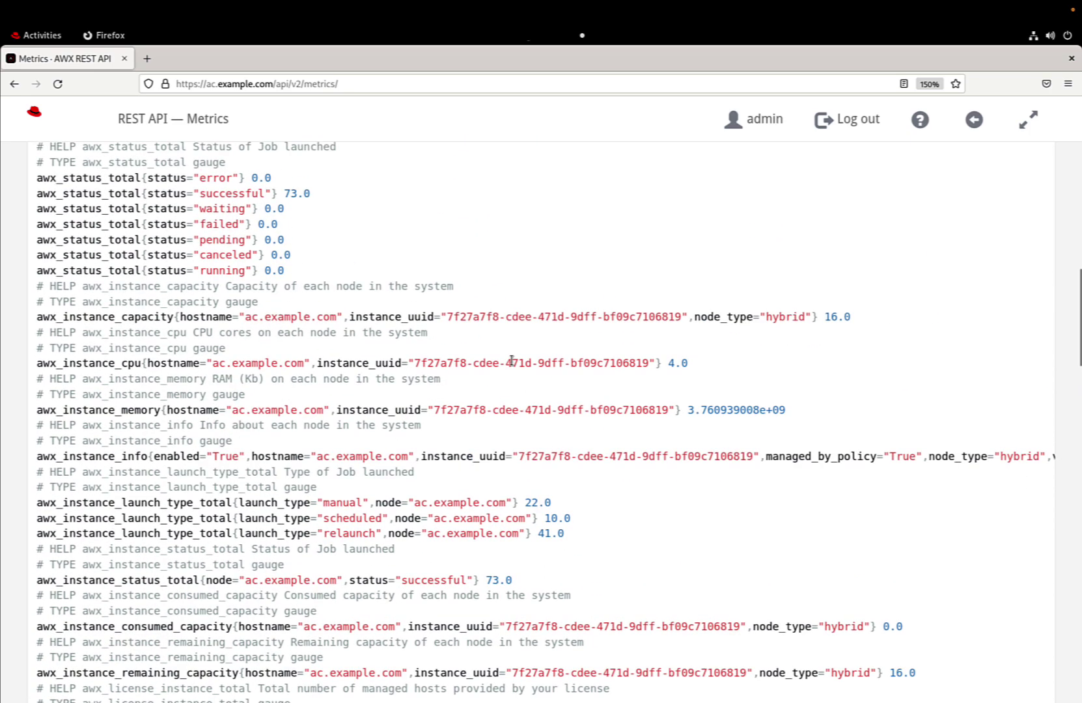
pyautogui.scroll(-3, 512, 360)
pyautogui.scroll(6, 512, 363)
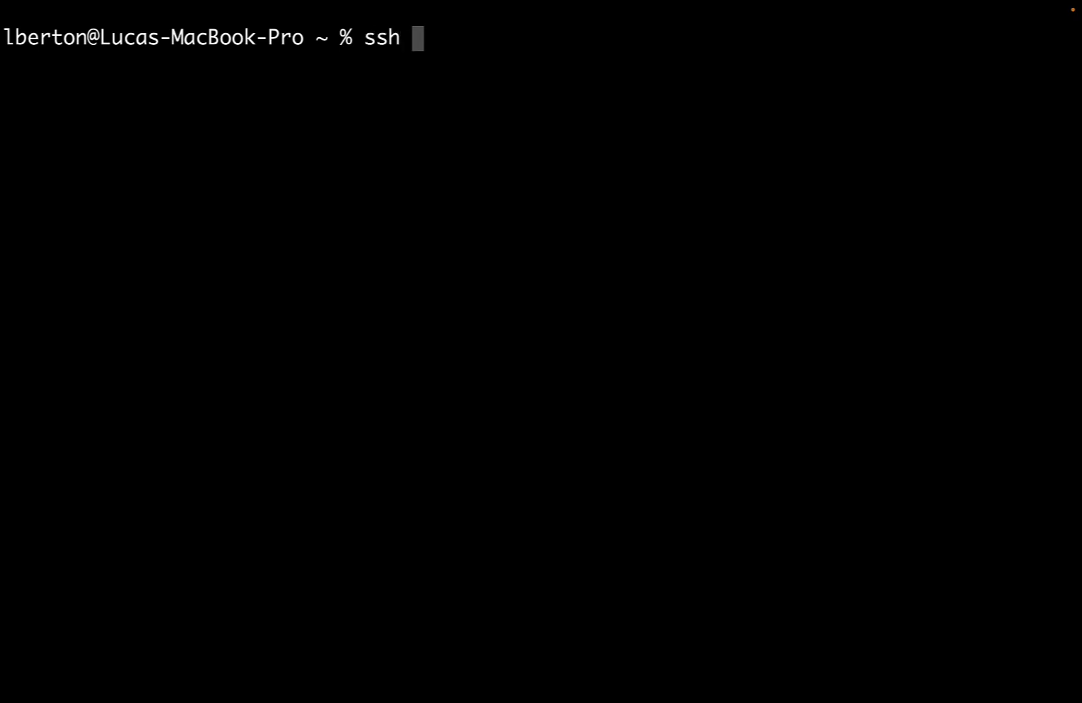
# SSH into prometheus.example.com and become root with sudo su, entering the password.
pyautogui.write('devops')
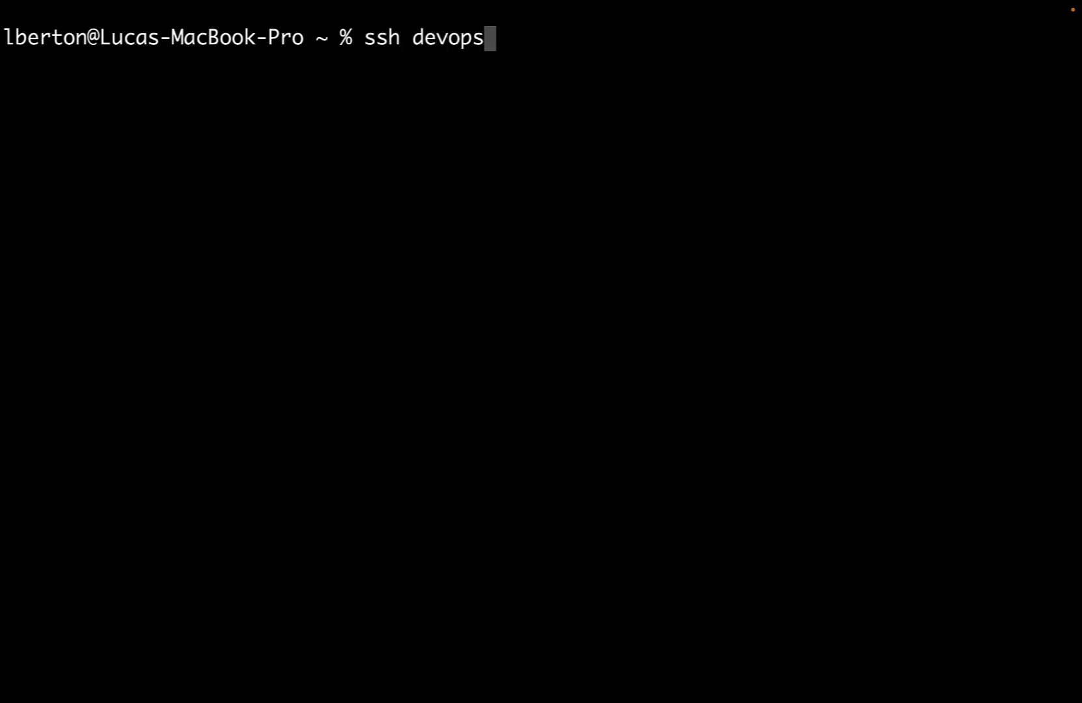
pyautogui.write('@pro')
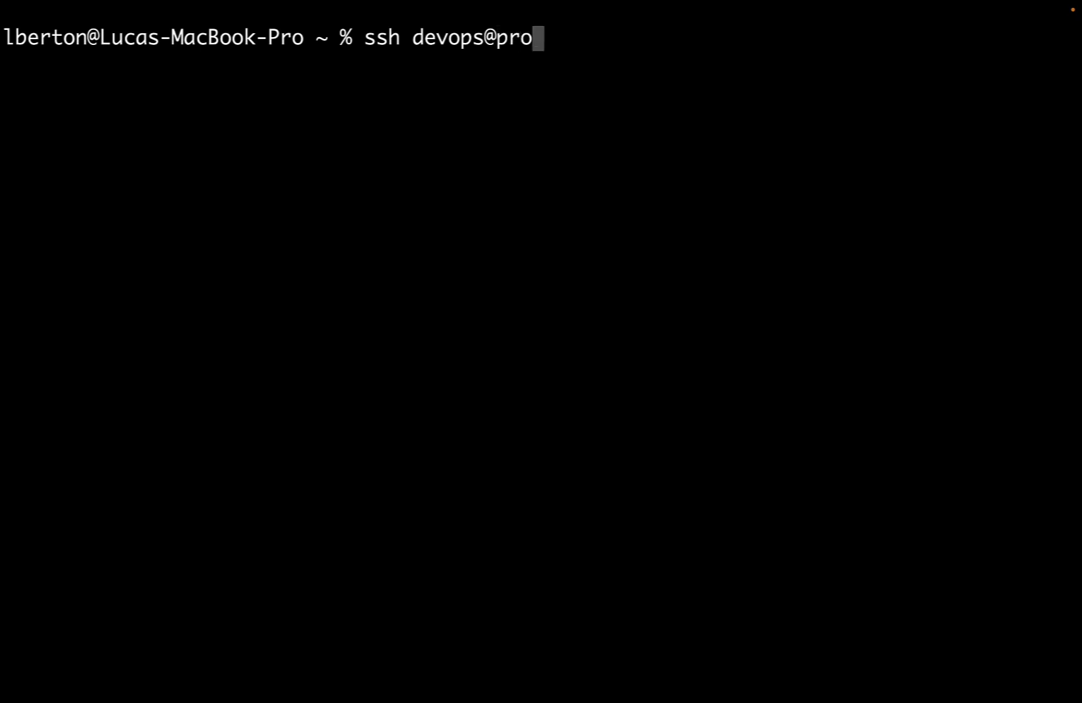
pyautogui.write('metheus.')
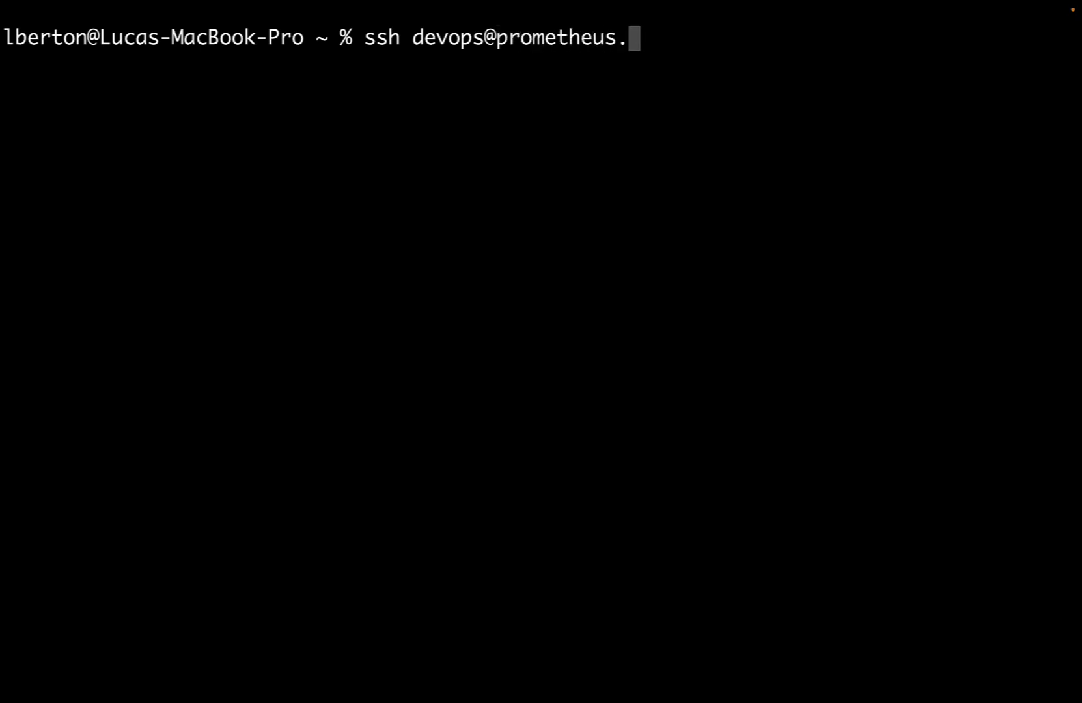
pyautogui.write('example.com')
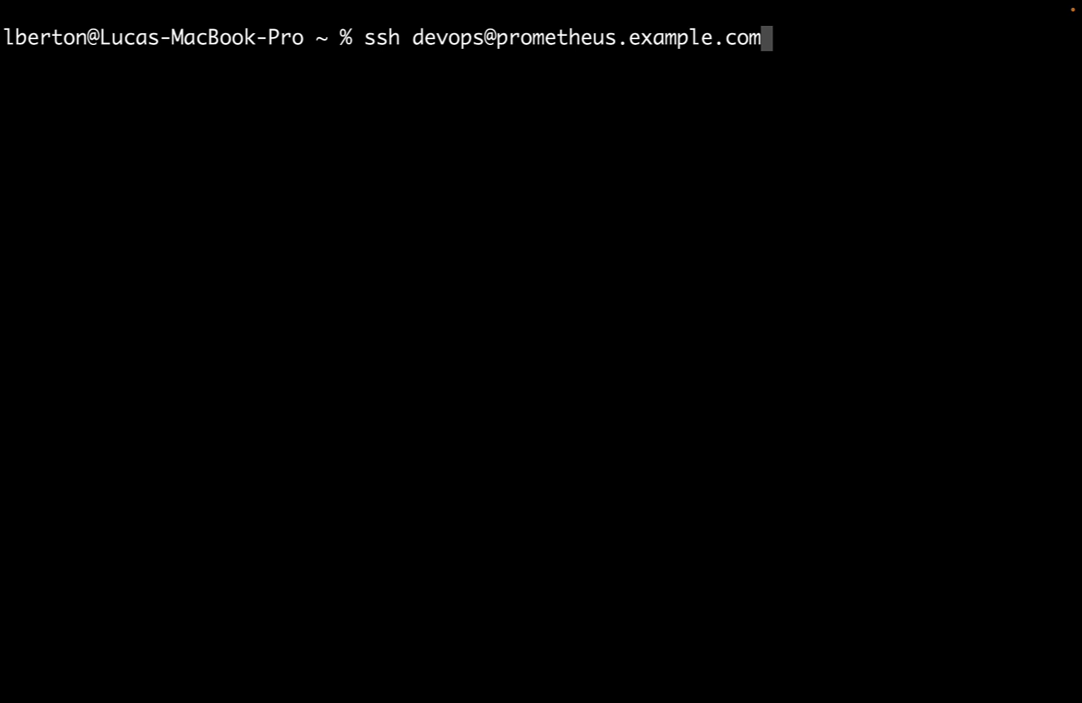
pyautogui.press('Return')
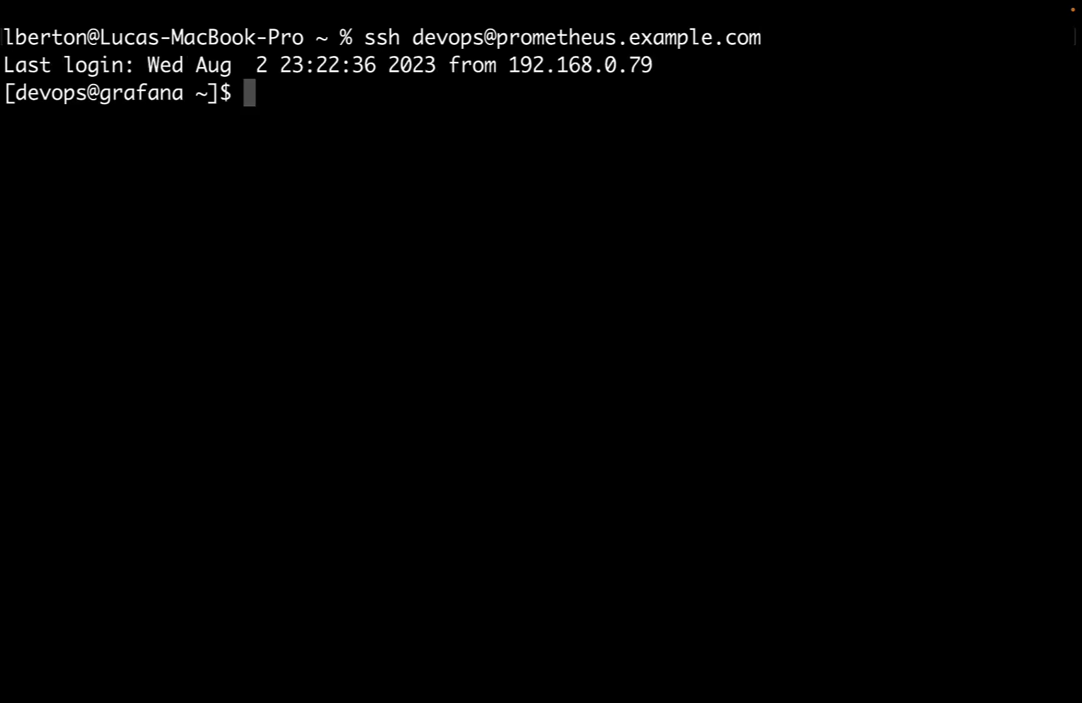
pyautogui.write('sudo su')
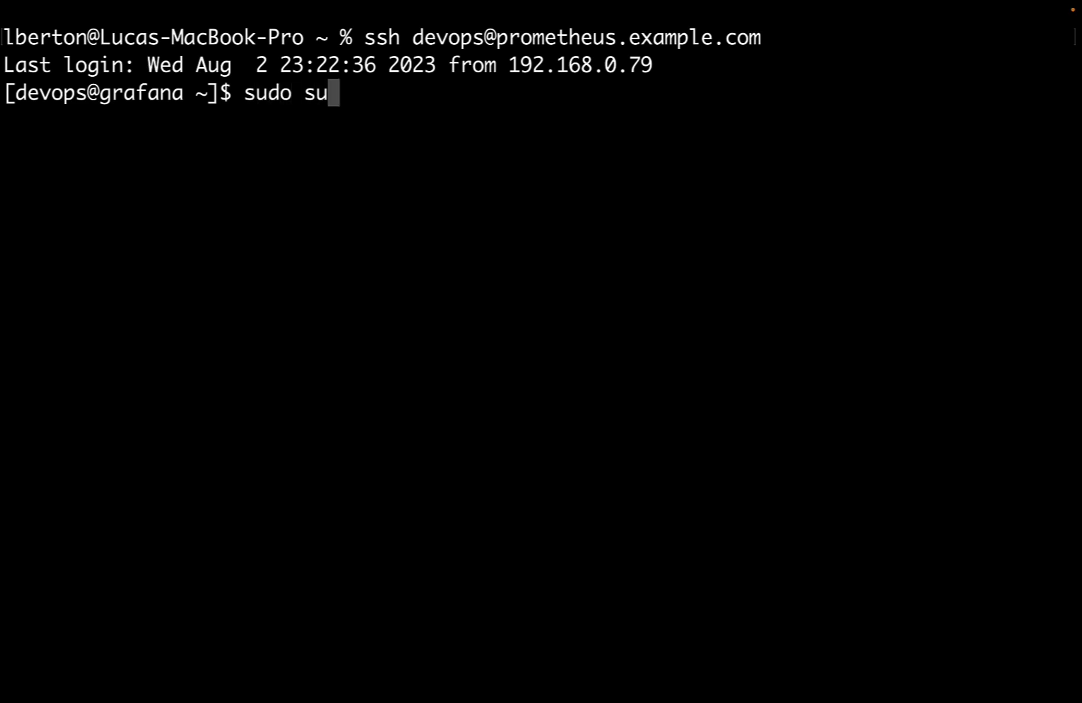
pyautogui.press('Return')
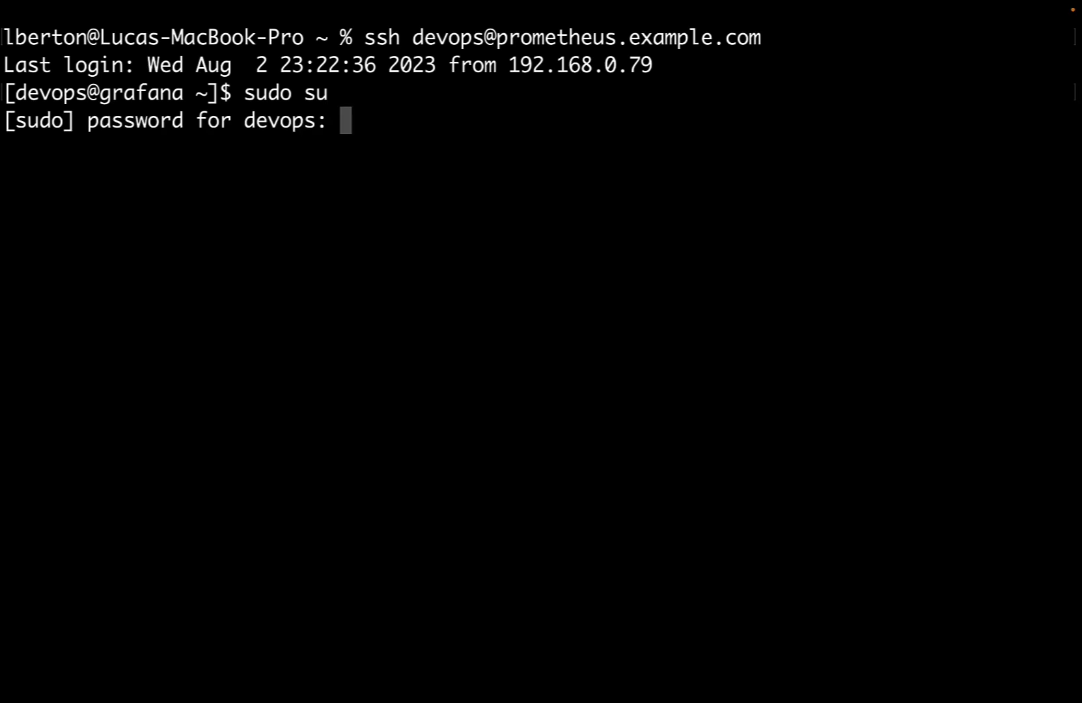
pyautogui.press('Return')
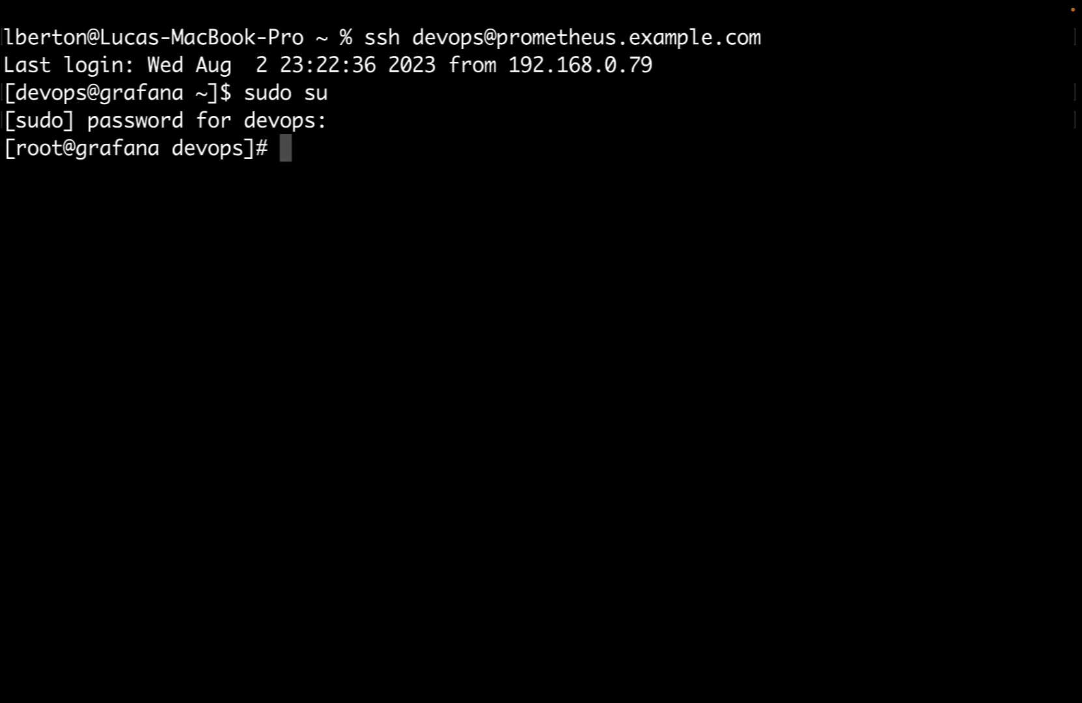
# Enter the vim command for /etc/prometheus/prometheus.yml using Tab completion.
pyautogui.write('vim /e')
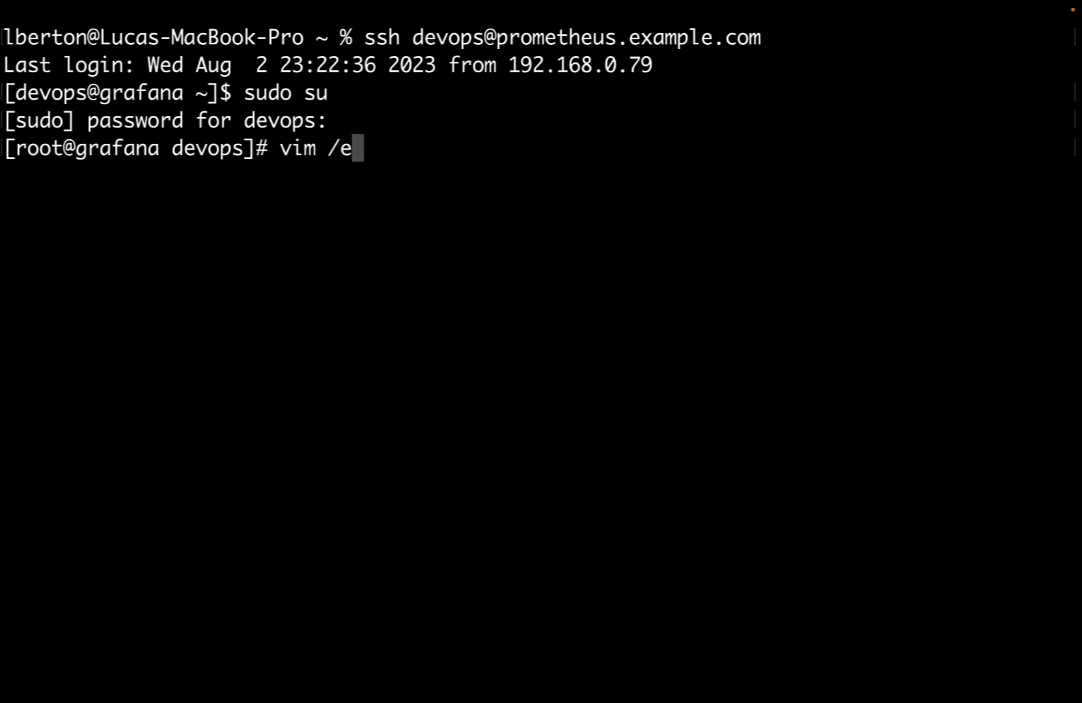
pyautogui.write('tc/prom')
pyautogui.press('Tab')
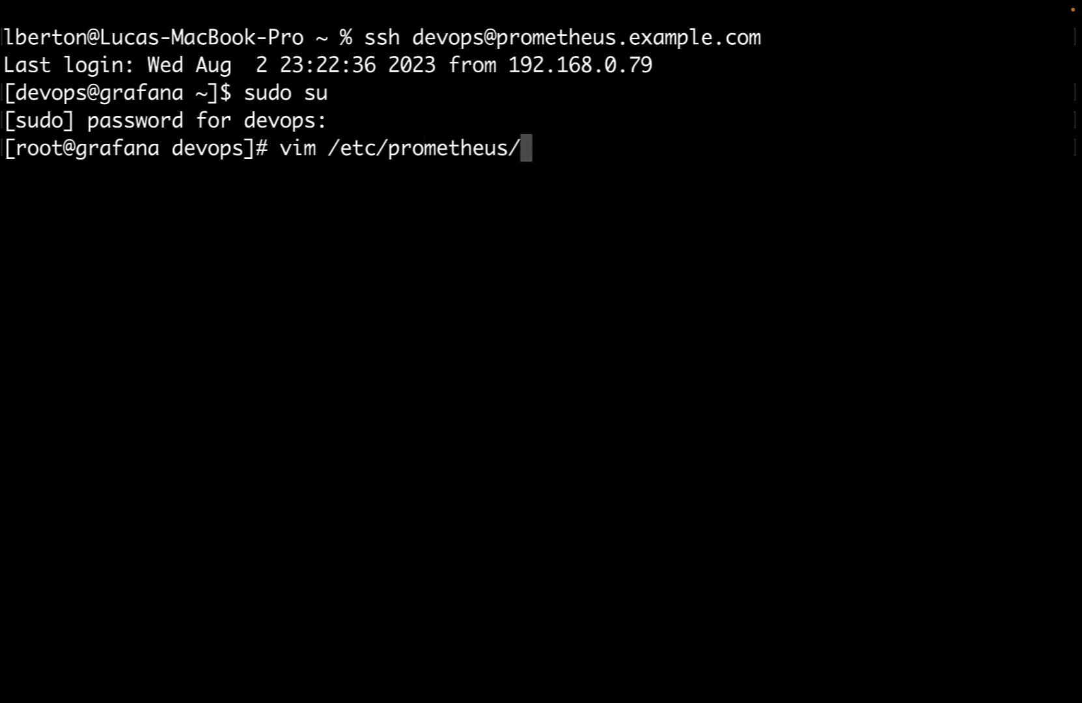
pyautogui.write('p')
pyautogui.press('Tab')
# Open prometheus.yml in vim and move down past the global settings.
pyautogui.write('o')
pyautogui.press('BackSpace')
pyautogui.press('Return')
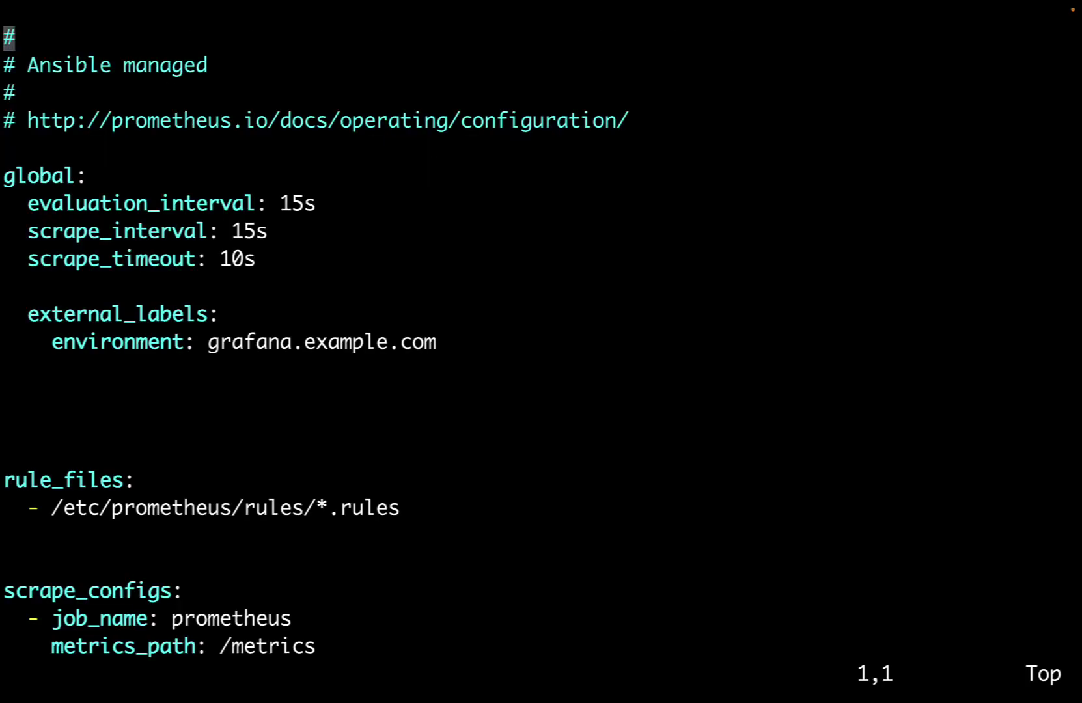
pyautogui.press('j')
pyautogui.press('j')
pyautogui.press('j')
pyautogui.press('j')
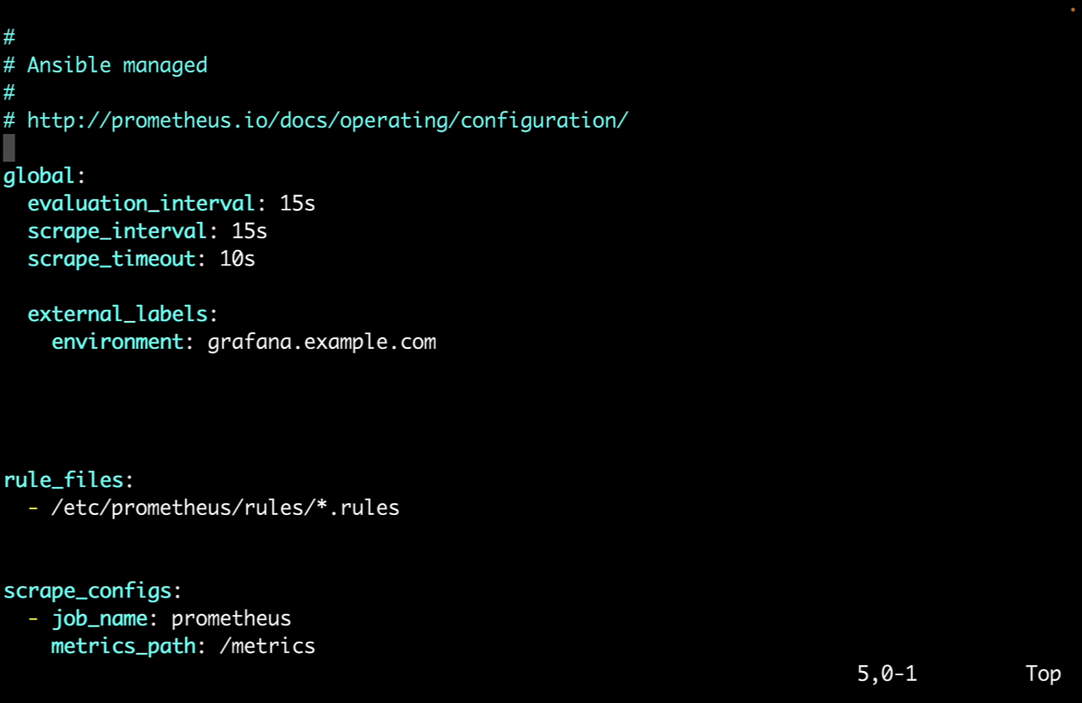
pyautogui.press('j')
pyautogui.press('k')
pyautogui.press('j')
pyautogui.press('h')
pyautogui.press('h')
pyautogui.press('h')
pyautogui.press('h')
pyautogui.press('h')
pyautogui.press('h')
pyautogui.press('j')
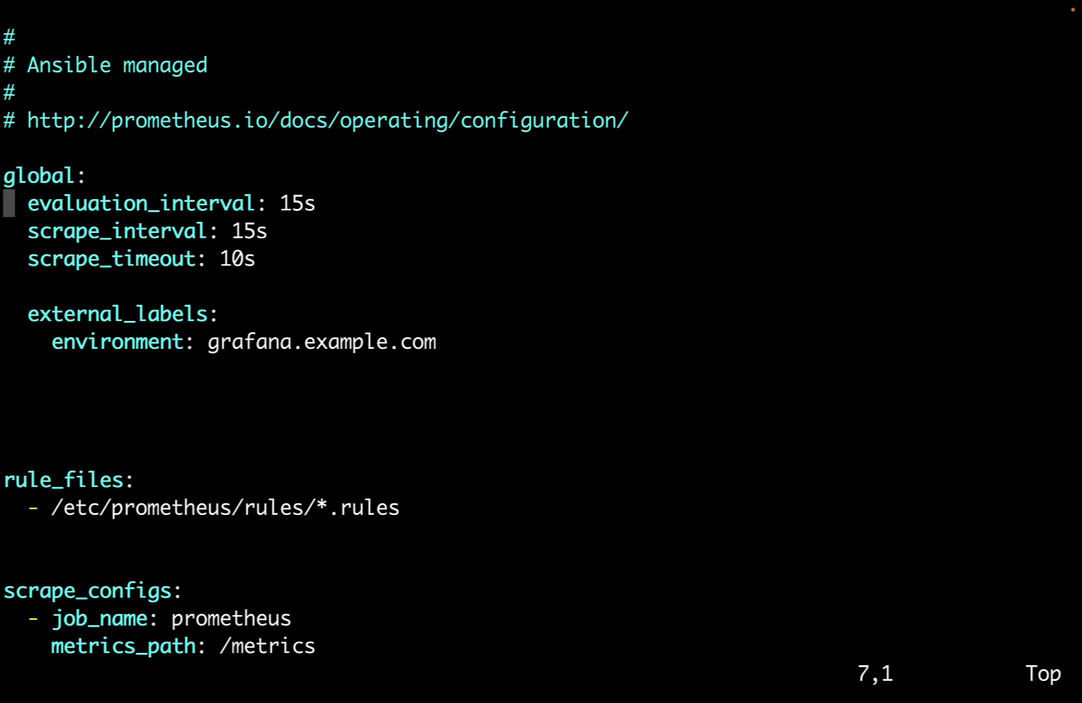
pyautogui.press('j')
pyautogui.press('j')
pyautogui.press('j')
pyautogui.press('j')
pyautogui.press('j')
pyautogui.press('j')
pyautogui.press('j')
pyautogui.press('j')
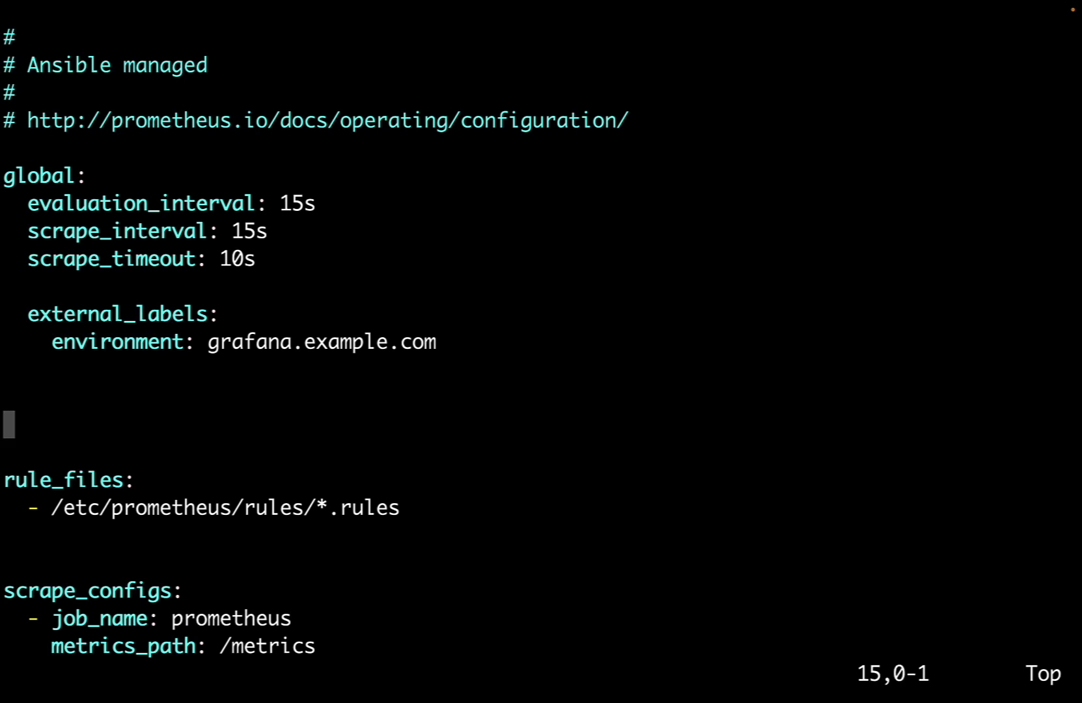
# Set the tower job's metrics_path to /api/v2/metrics.
pyautogui.press('j')
pyautogui.press('j')
pyautogui.press('j')
pyautogui.press('j')
pyautogui.press('j')
pyautogui.press('j')
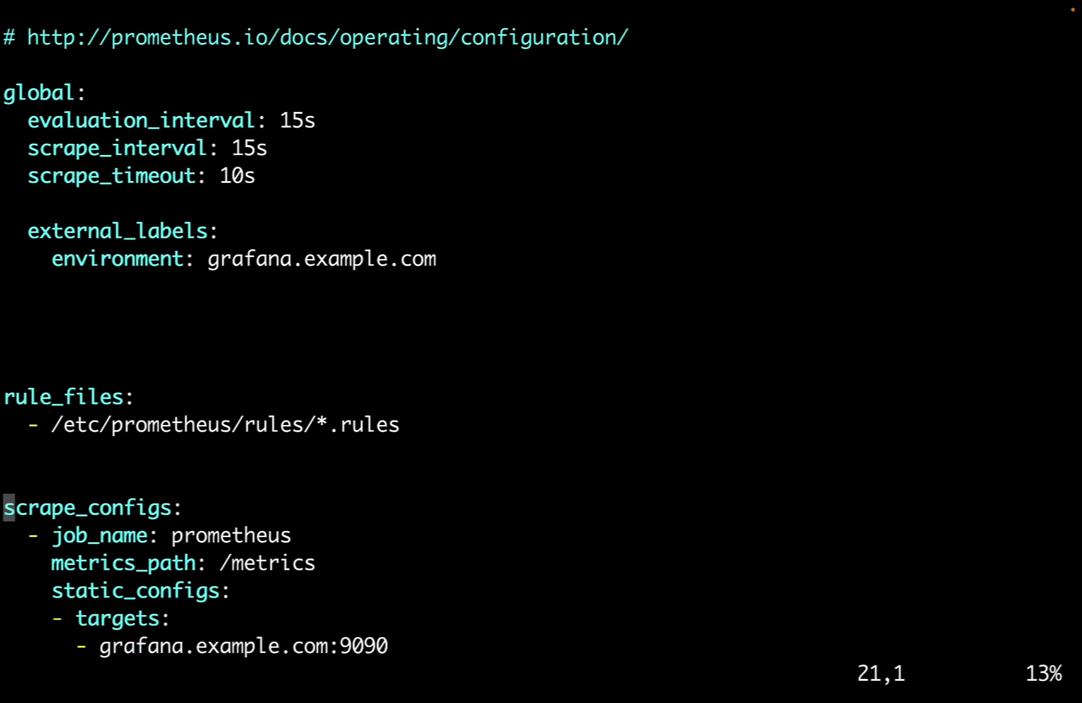
pyautogui.press('j')
pyautogui.press('j')
pyautogui.press('j')
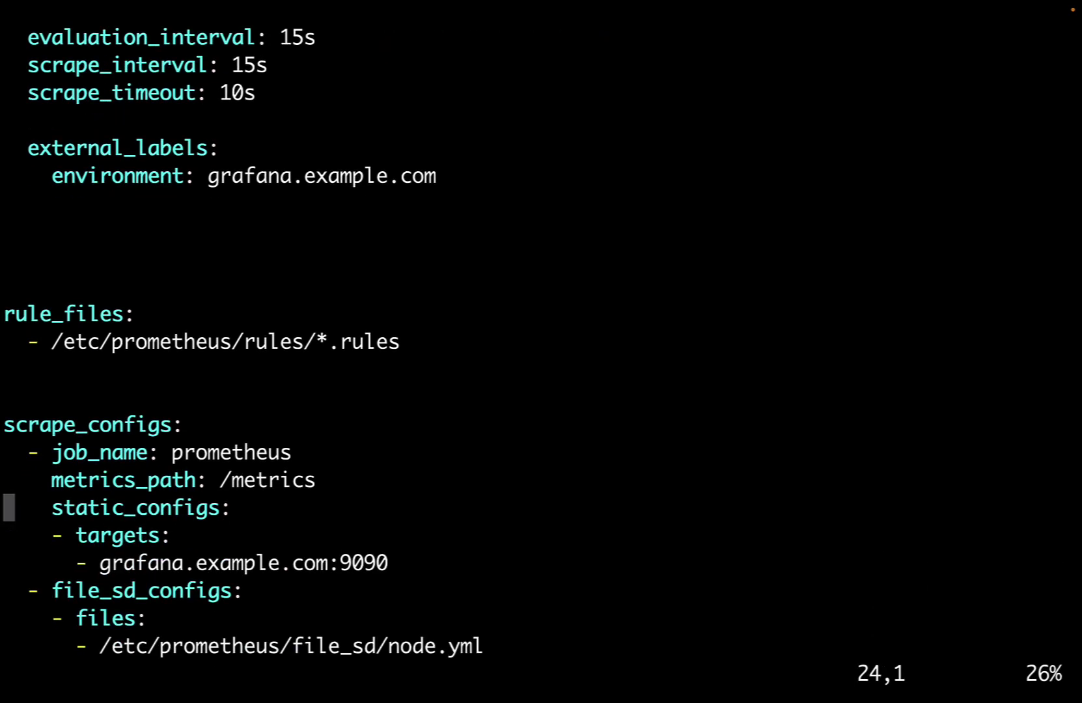
pyautogui.press('j')
pyautogui.press('j')
pyautogui.press('j')
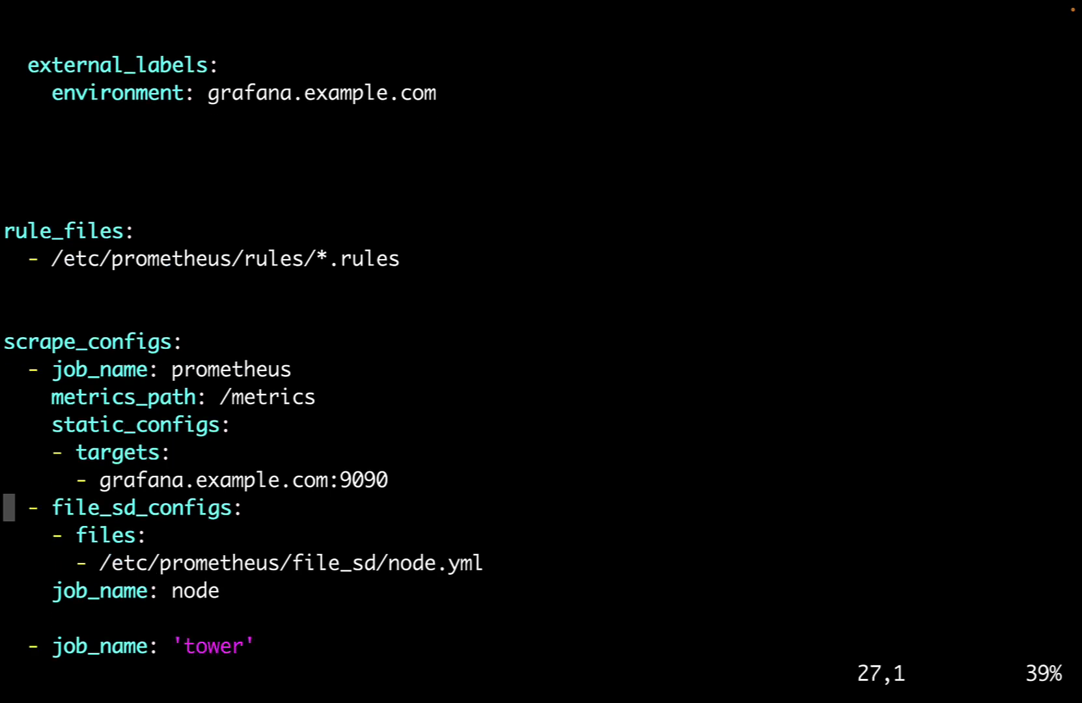
pyautogui.press('j')
pyautogui.press('j')
pyautogui.press('j')
pyautogui.press('j')
pyautogui.press('j')
pyautogui.press('j')
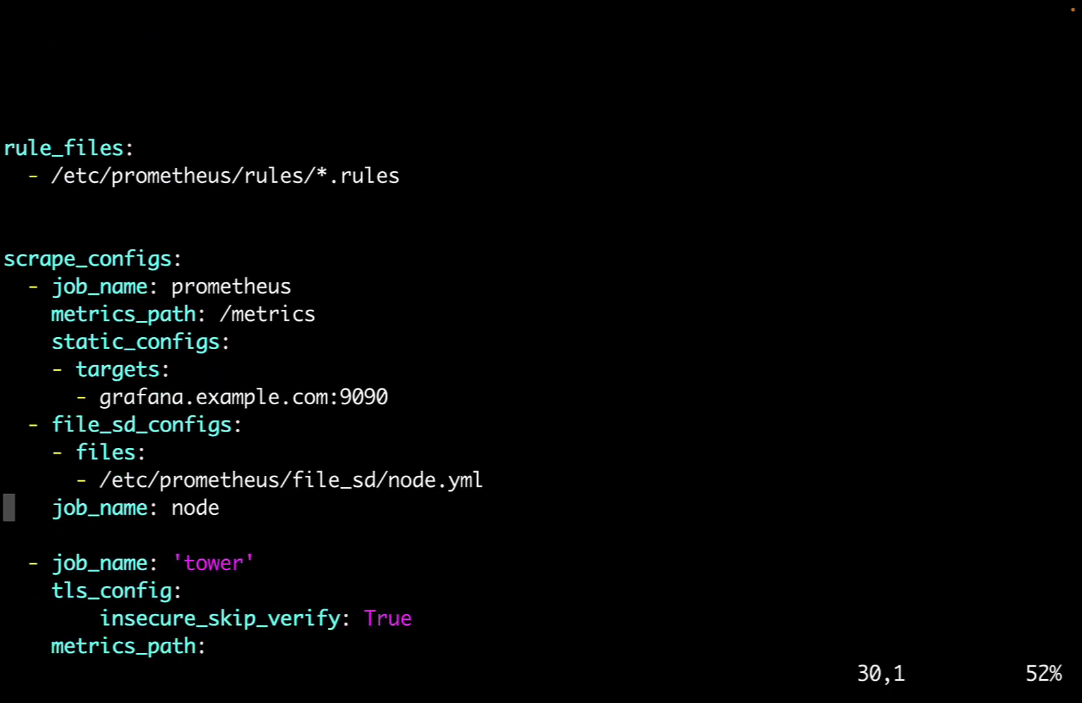
pyautogui.press('j')
pyautogui.press('j')
pyautogui.press('j')
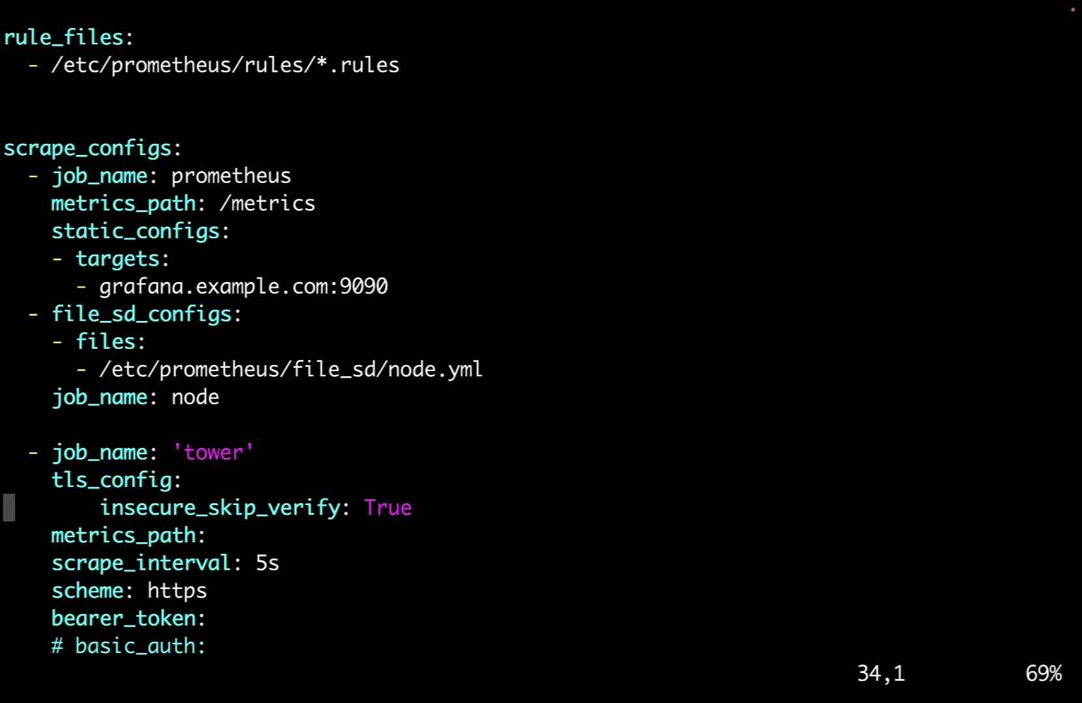
pyautogui.press('k')
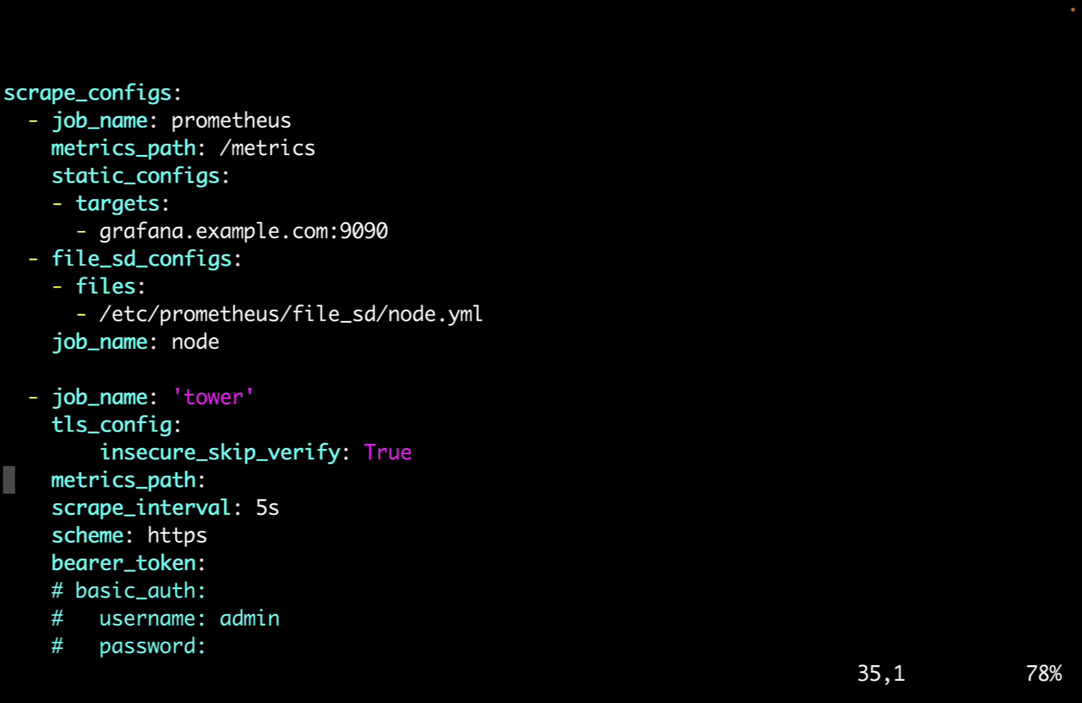
pyautogui.press('l')
pyautogui.press('l')
pyautogui.press('l')
pyautogui.press('l')
pyautogui.press('l')
pyautogui.press('l')
pyautogui.press('l')
pyautogui.press('l')
pyautogui.press('l')
pyautogui.press('l')
pyautogui.press('l')
pyautogui.press('l')
pyautogui.press('l')
pyautogui.press('l')
pyautogui.press('l')
pyautogui.press('l')
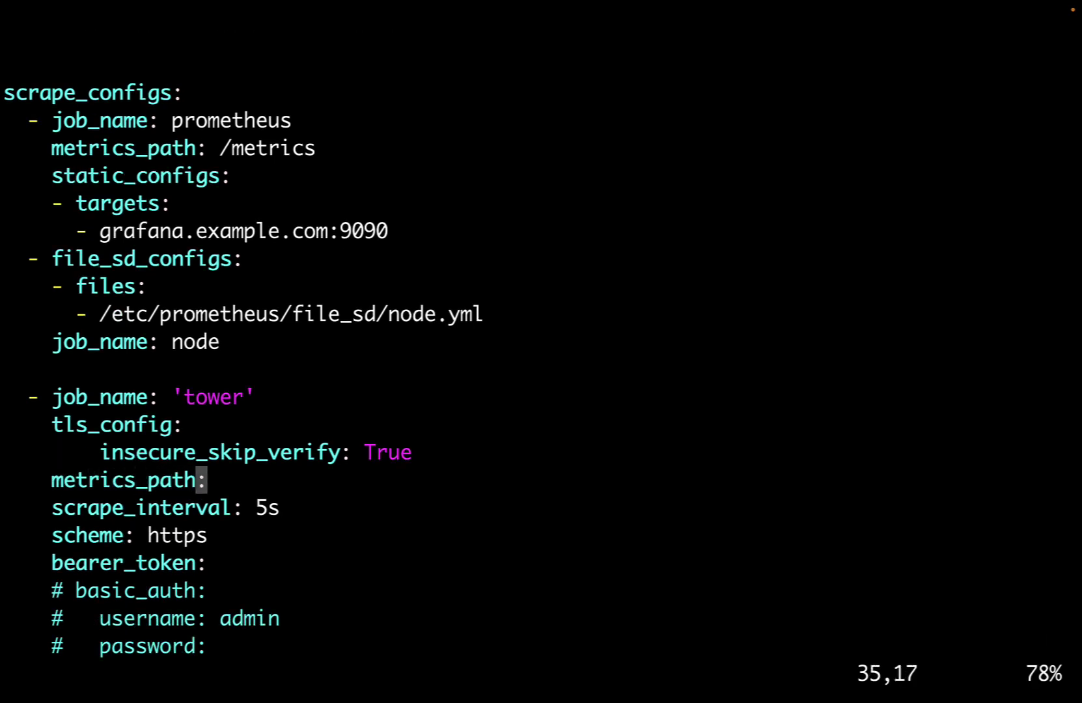
pyautogui.write('ath: /')
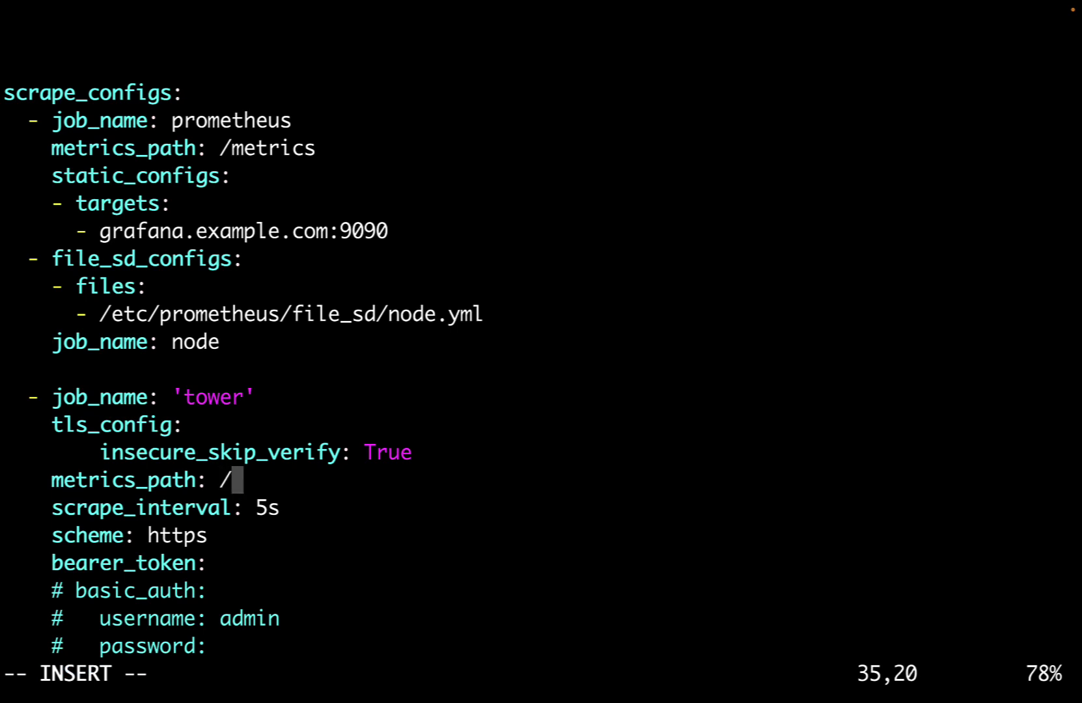
pyautogui.write('api/')
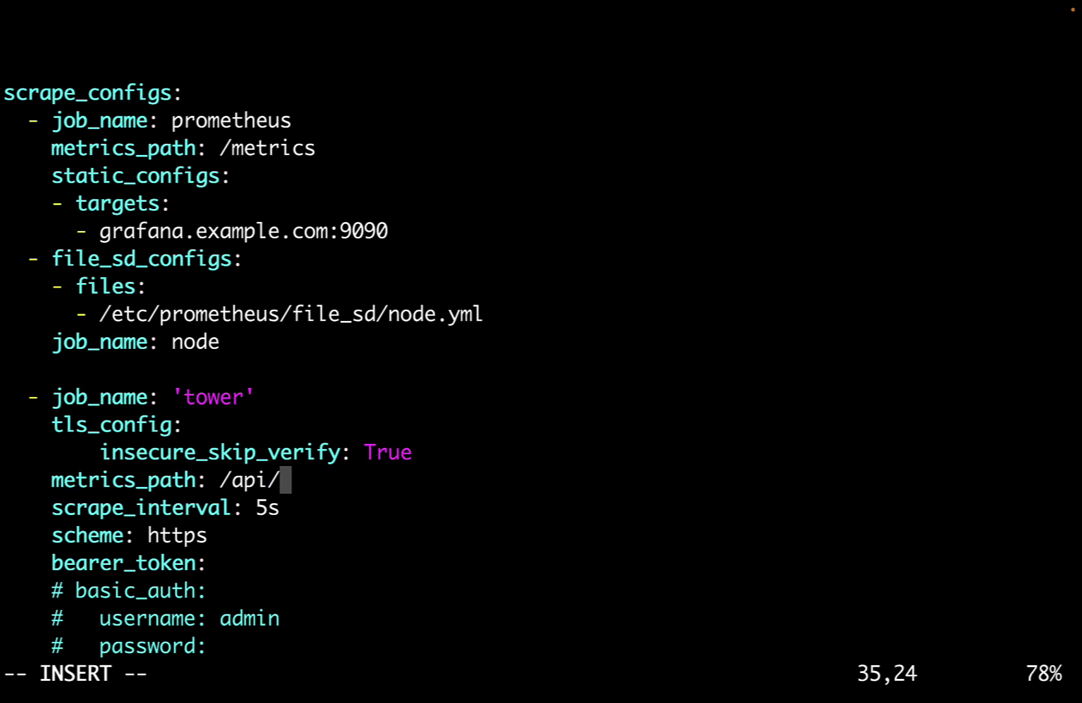
pyautogui.write('v2')
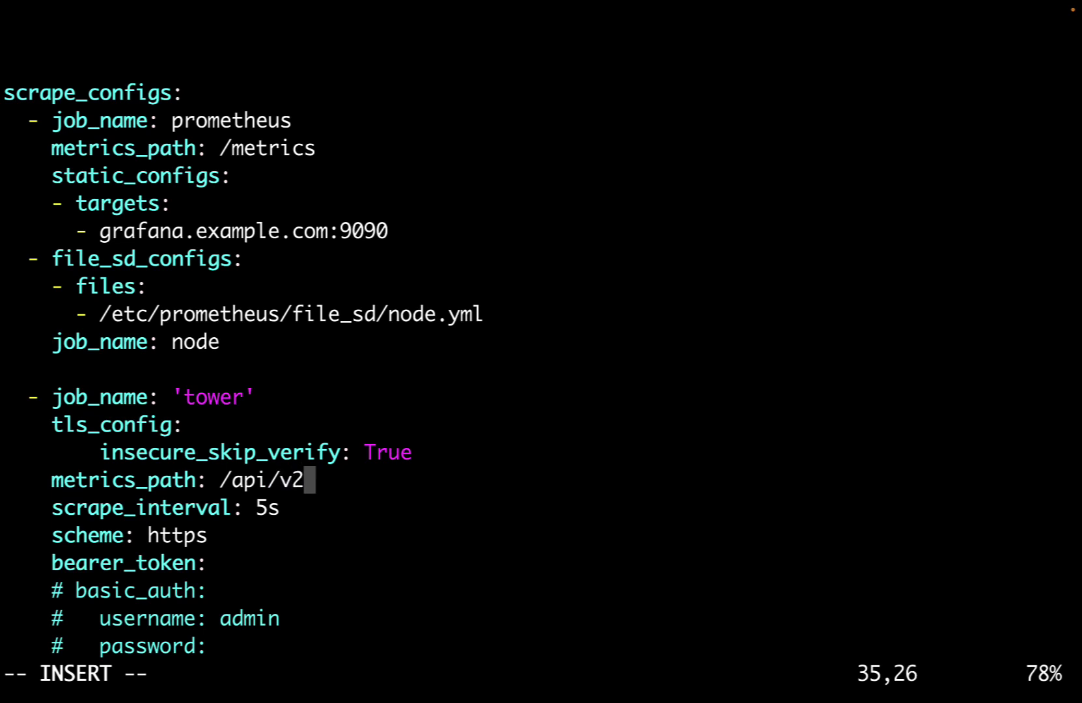
pyautogui.write('/')
pyautogui.write('metric')
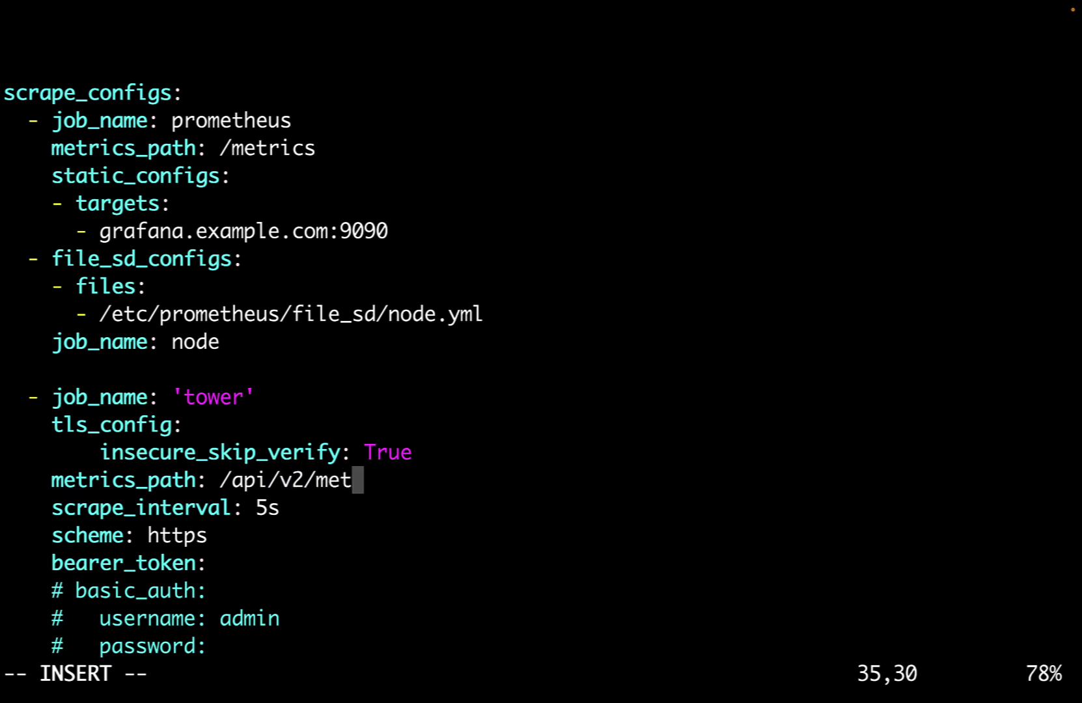
pyautogui.write('s')
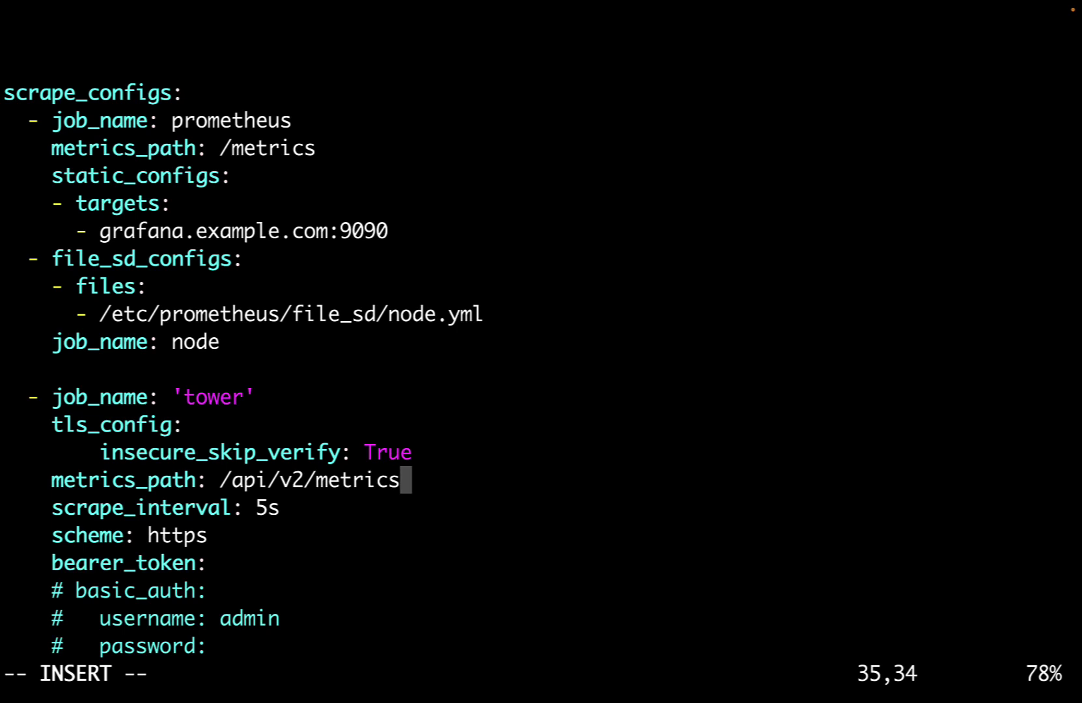
pyautogui.press('Escape')
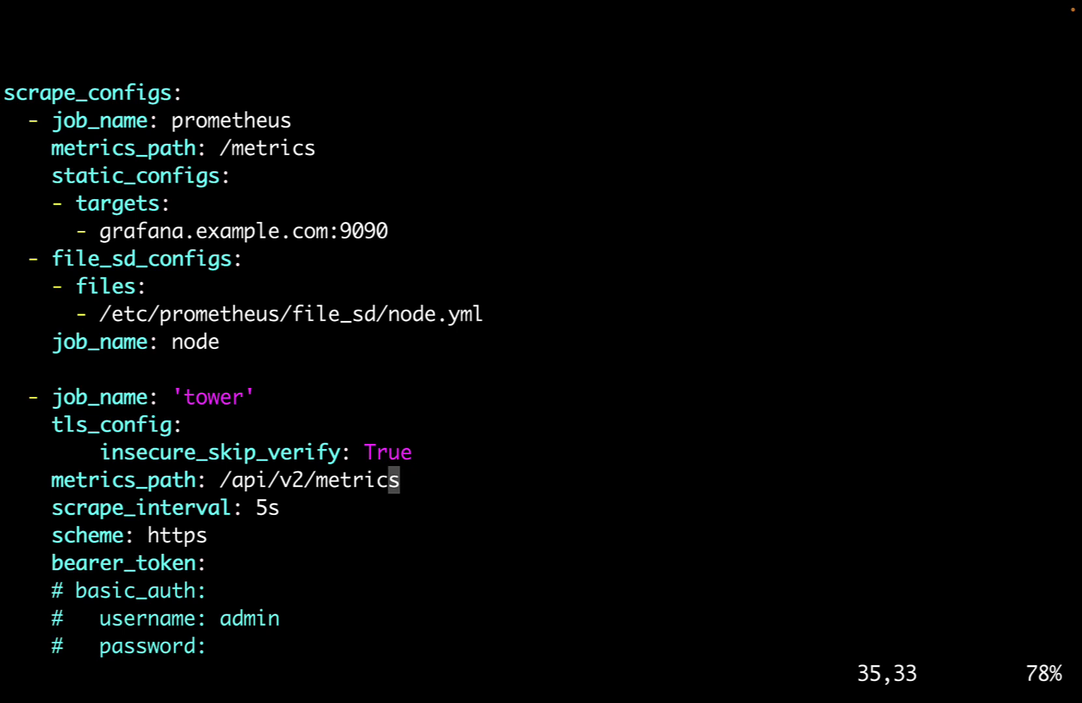
# Move the cursor to the empty bearer_token value in the tower job.
pyautogui.press('j')
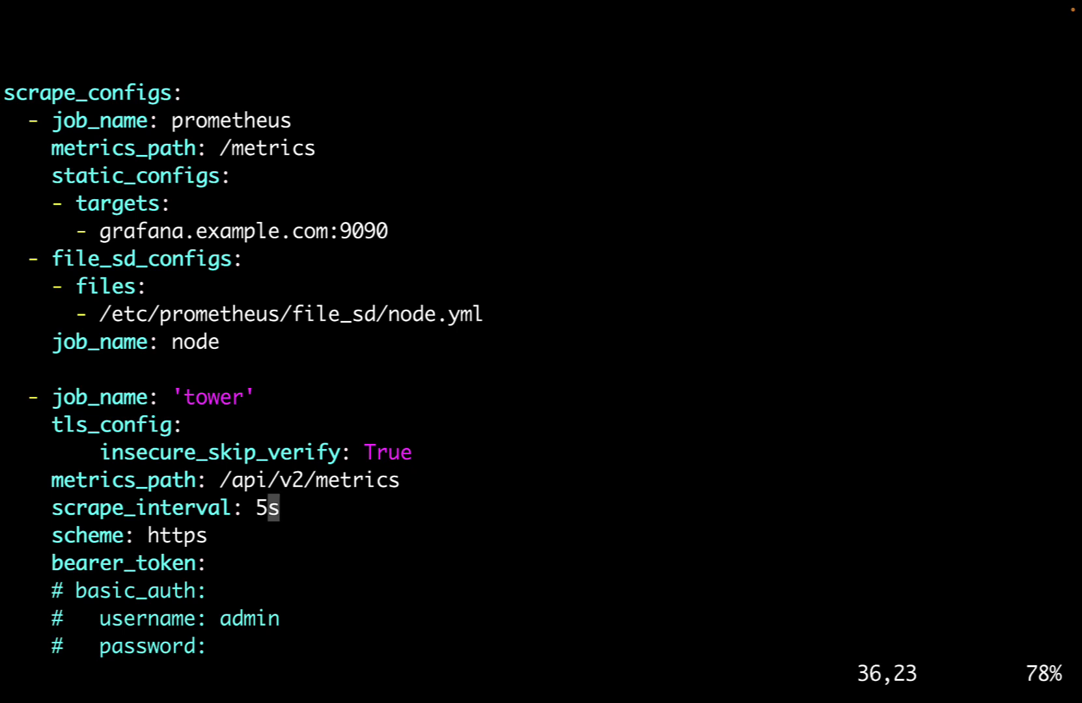
pyautogui.press('j')
pyautogui.press('j')
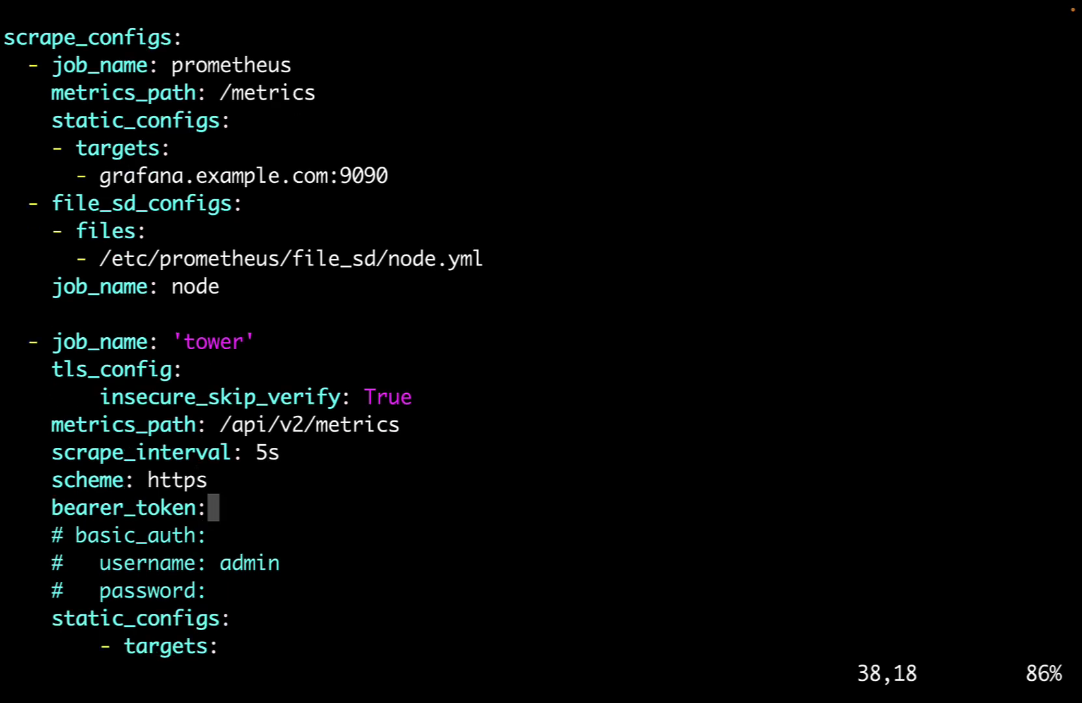
pyautogui.press('j')
pyautogui.press('j')
pyautogui.press('k')
pyautogui.press('j')
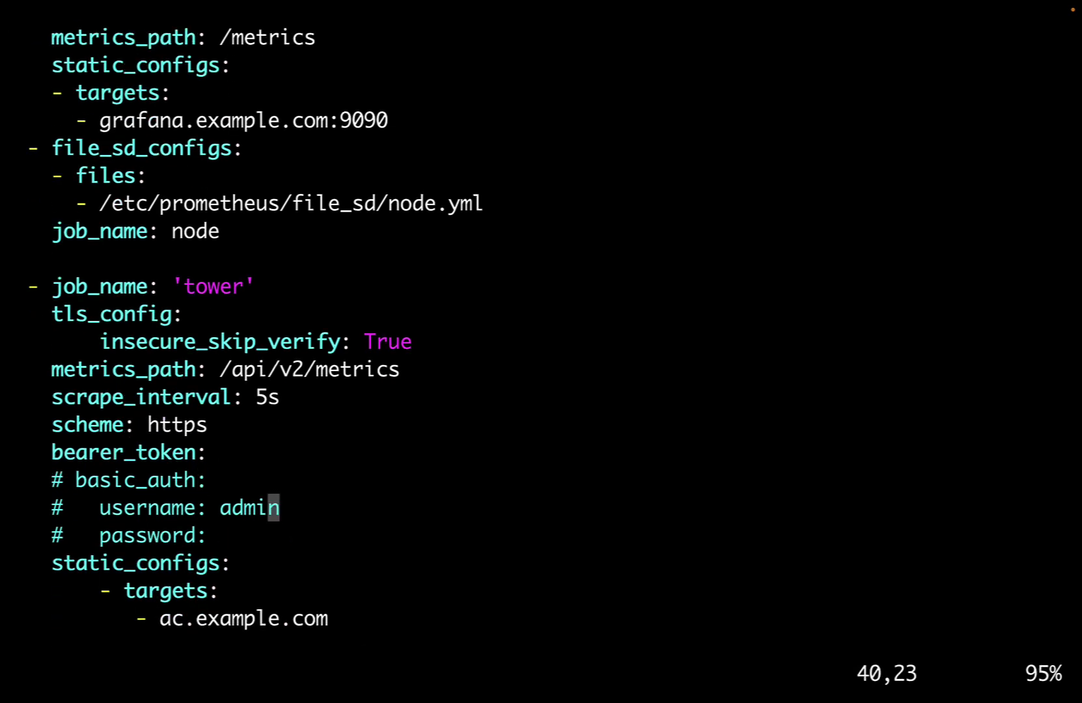
pyautogui.press('j')
pyautogui.press('j')
pyautogui.press('j')
pyautogui.press('j')
pyautogui.press('h')
pyautogui.press('h')
pyautogui.press('h')
pyautogui.press('h')
pyautogui.press('h')
pyautogui.press('h')
pyautogui.press('h')
pyautogui.press('h')
pyautogui.press('h')
pyautogui.press('h')
pyautogui.press('h')
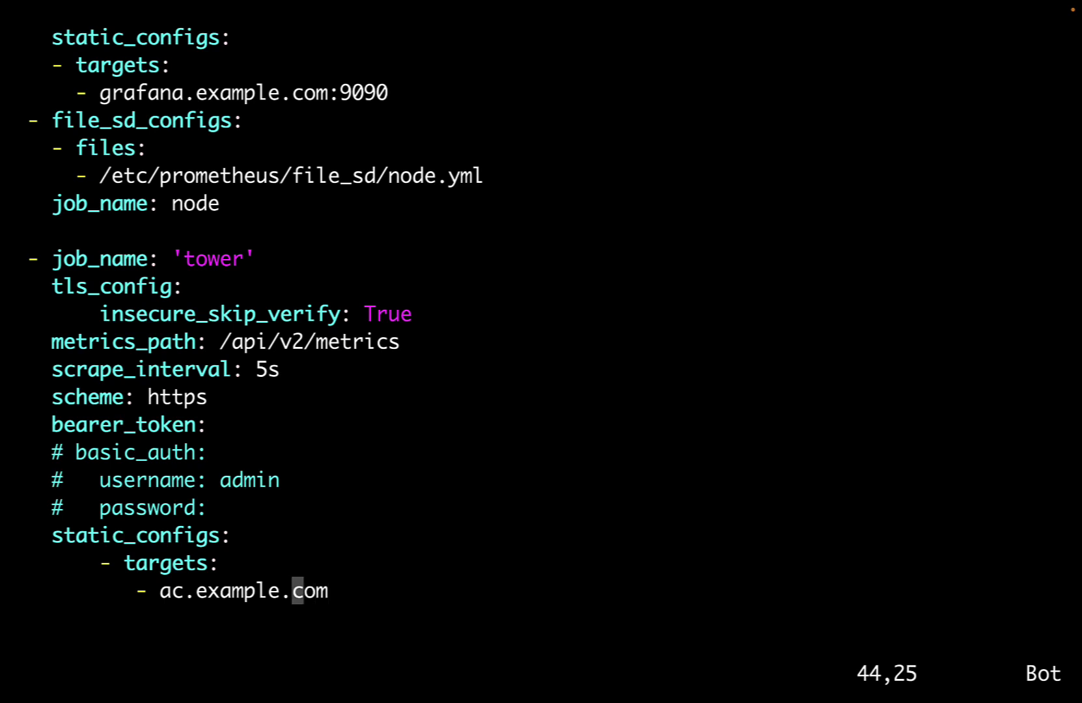
pyautogui.press('h')
pyautogui.press('h')
pyautogui.press('k')
pyautogui.press('k')
pyautogui.press('k')
pyautogui.press('k')
pyautogui.press('k')
pyautogui.press('k')
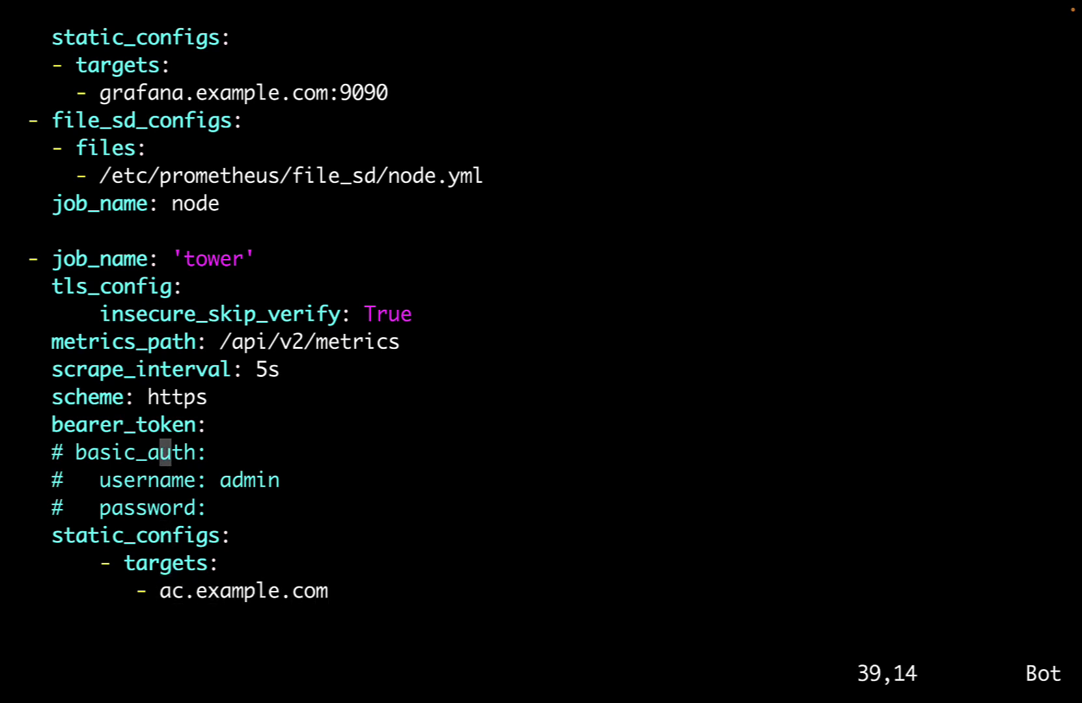
pyautogui.press('l')
pyautogui.press('l')
pyautogui.press('l')
pyautogui.press('l')
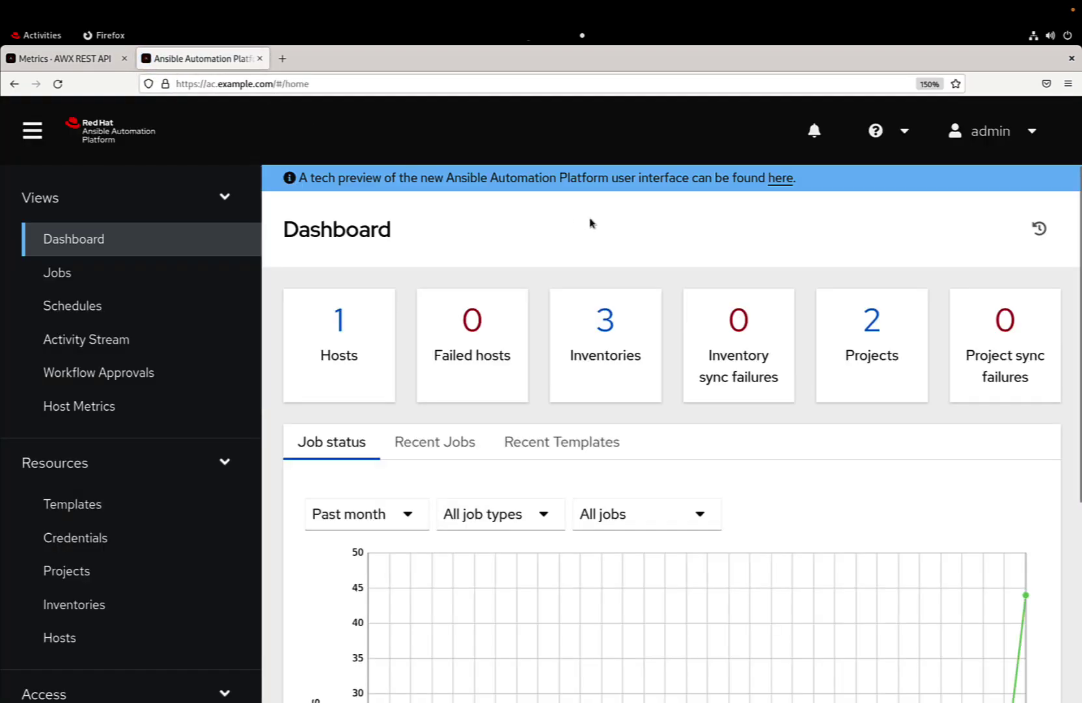
# From the admin user's Tokens list, save a new Read-scope token and copy its value.
pyautogui.click(967, 134)
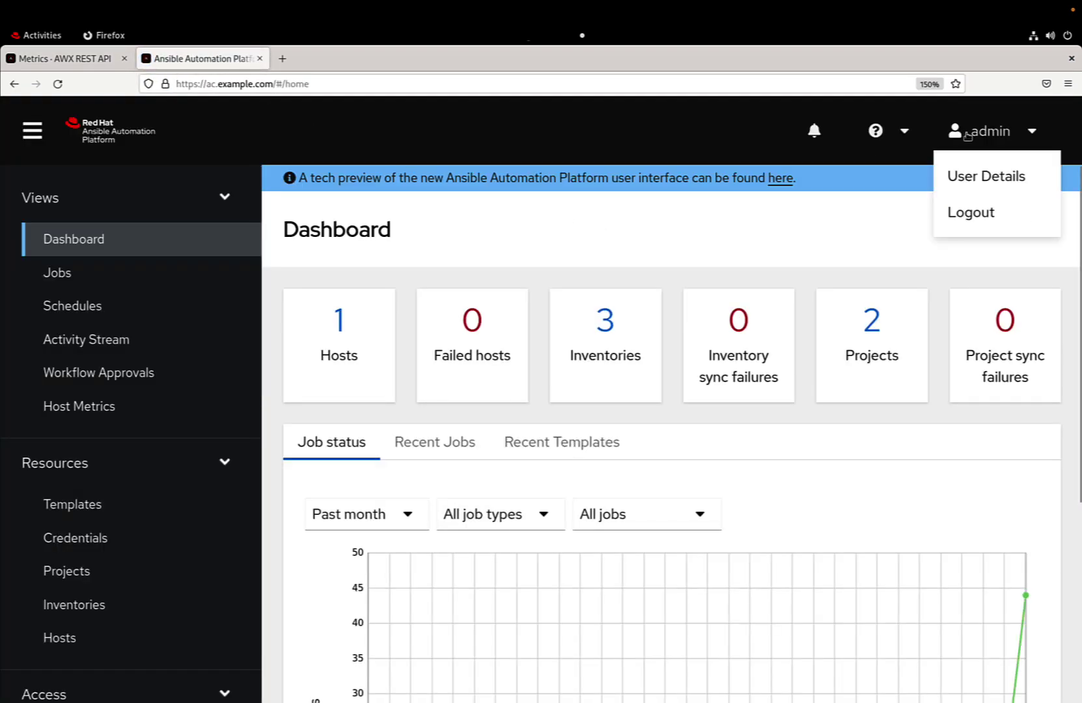
pyautogui.click(968, 180)
pyautogui.click(778, 303)
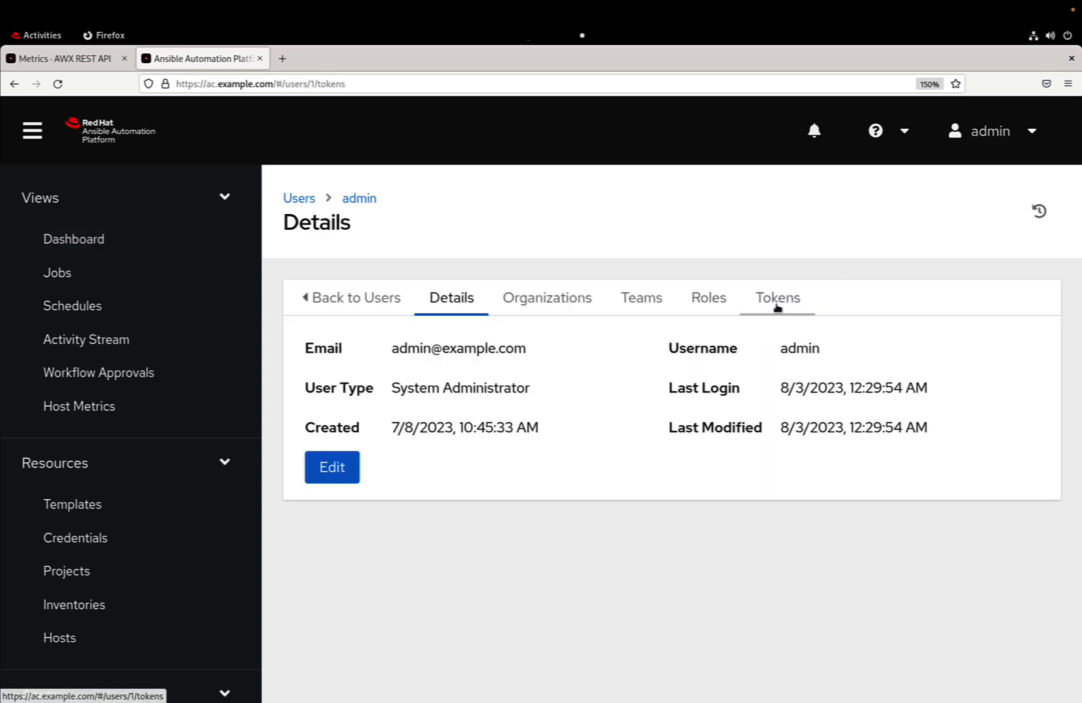
pyautogui.click(791, 344)
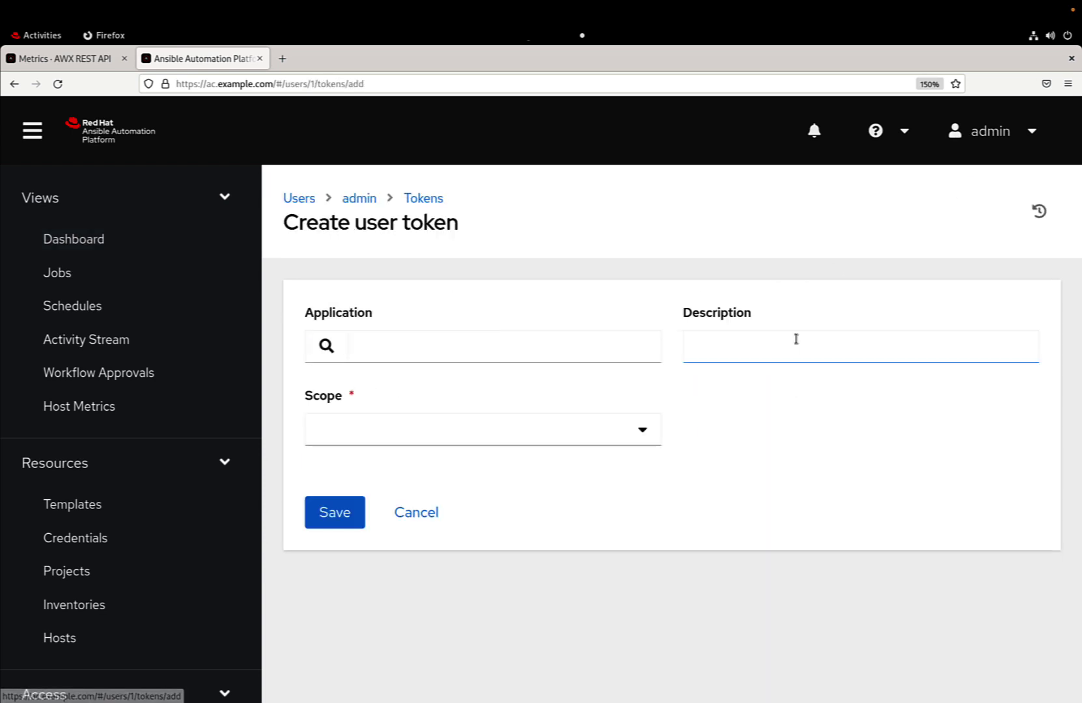
pyautogui.click(642, 431)
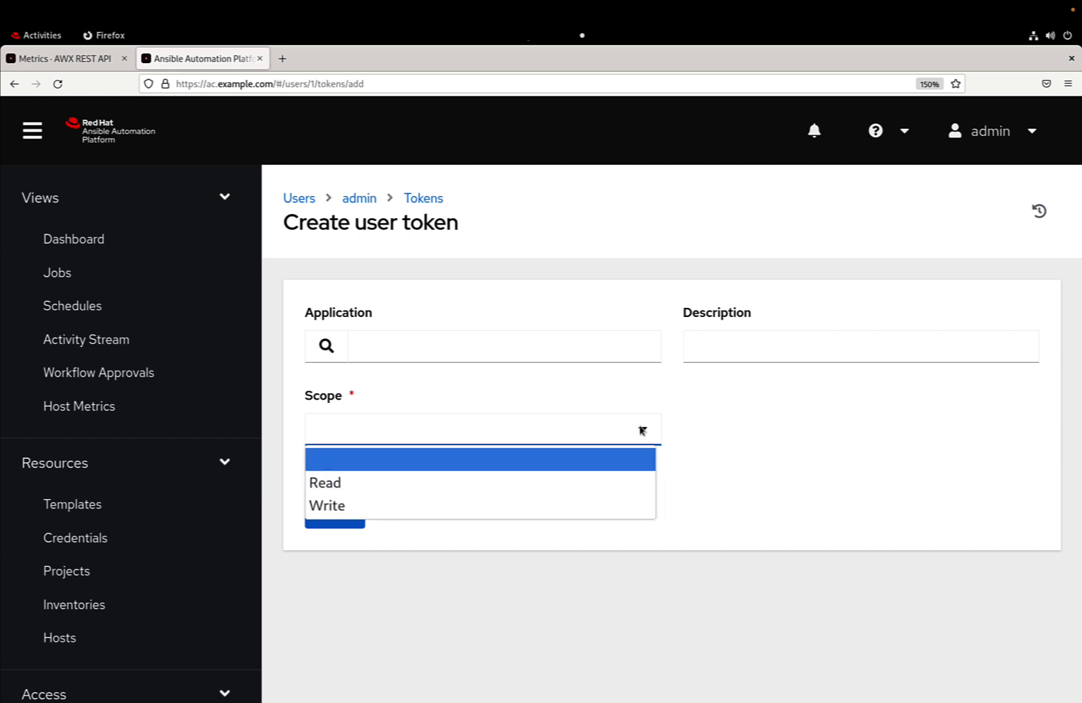
pyautogui.click(593, 482)
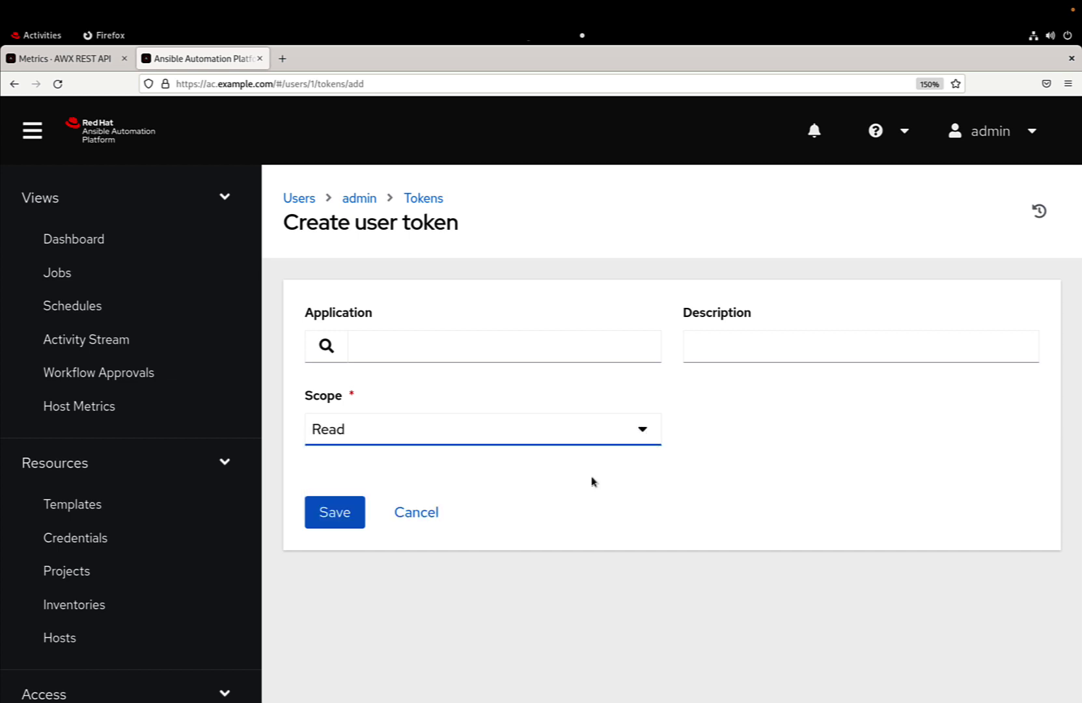
pyautogui.click(352, 518)
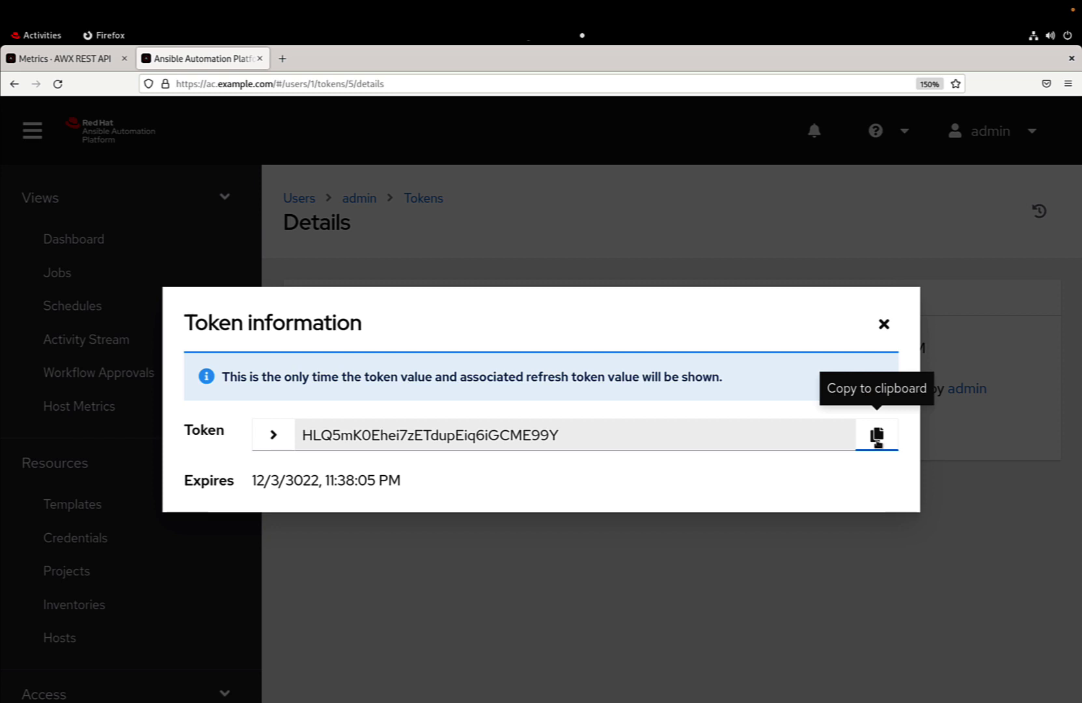
pyautogui.click(876, 436)
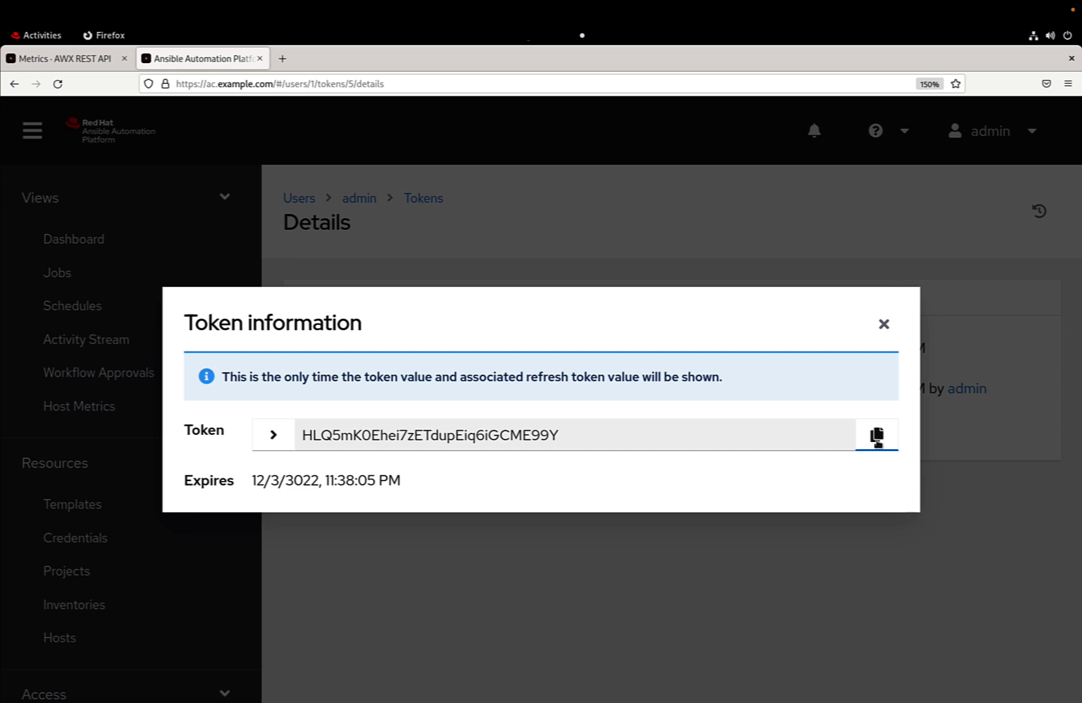
# Paste the copied token as the tower job's bearer_token value.
pyautogui.hotkey('alt', 'Tab')
pyautogui.press('i')
pyautogui.press('Right')
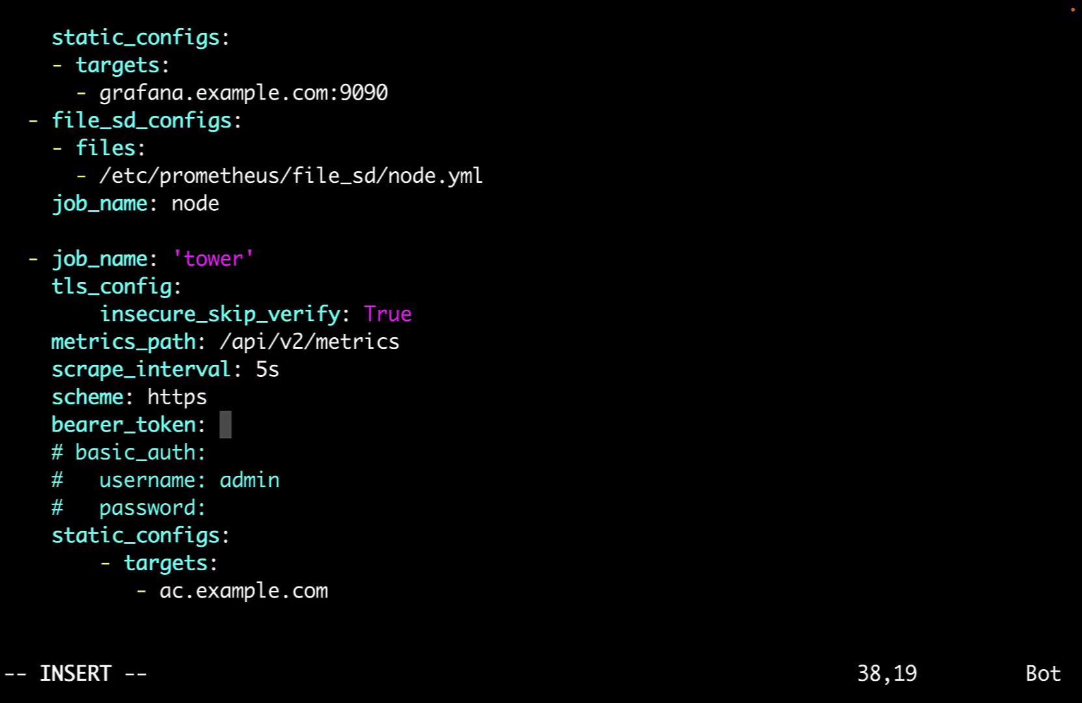
pyautogui.press('super+v')
pyautogui.press('Escape')
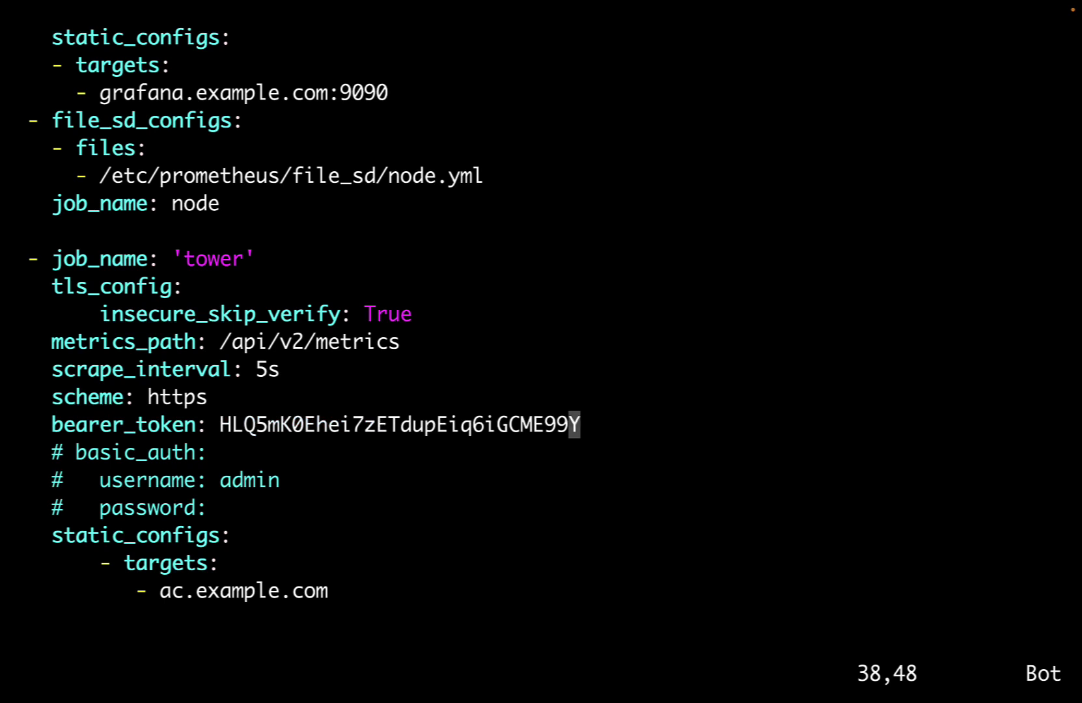
# Write prometheus.yml with :w, then enter :wq to quit vim.
pyautogui.hotkey('shift', ';')
pyautogui.write('w')
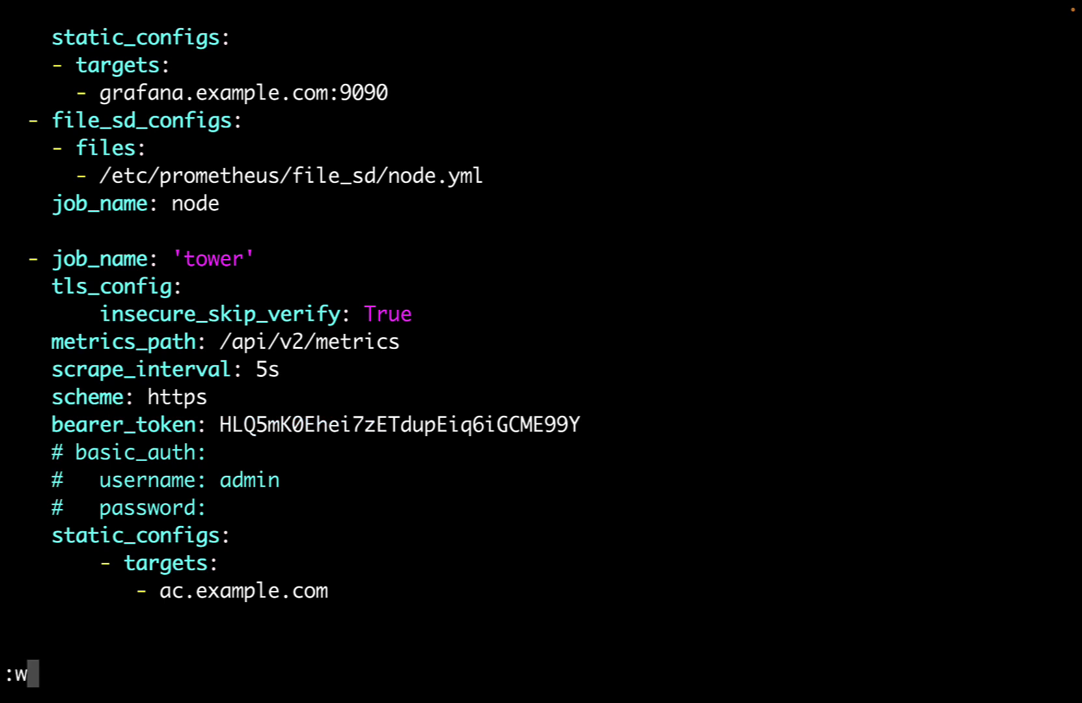
pyautogui.press('Return')
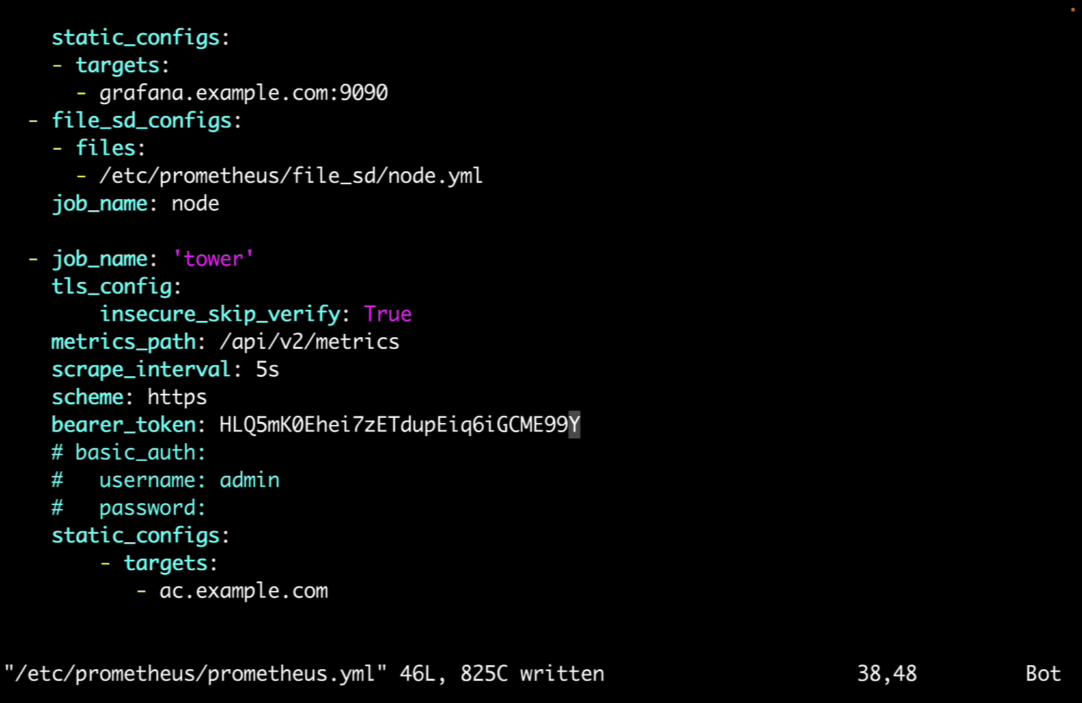
pyautogui.hotkey('shift', ';')
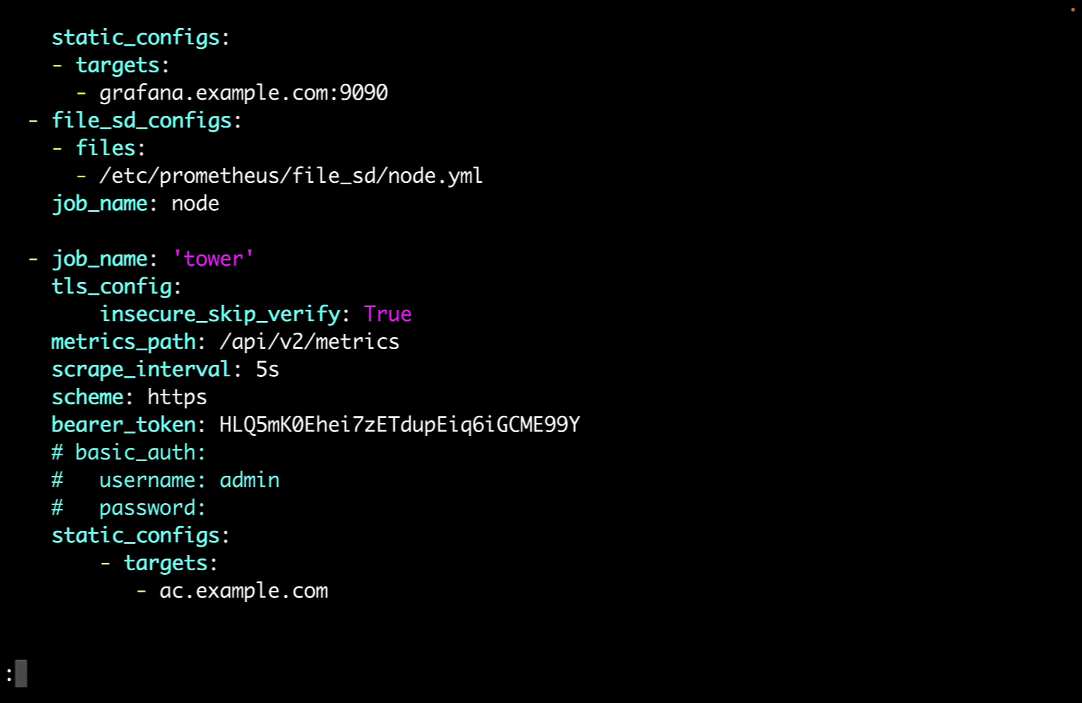
pyautogui.write('wq')
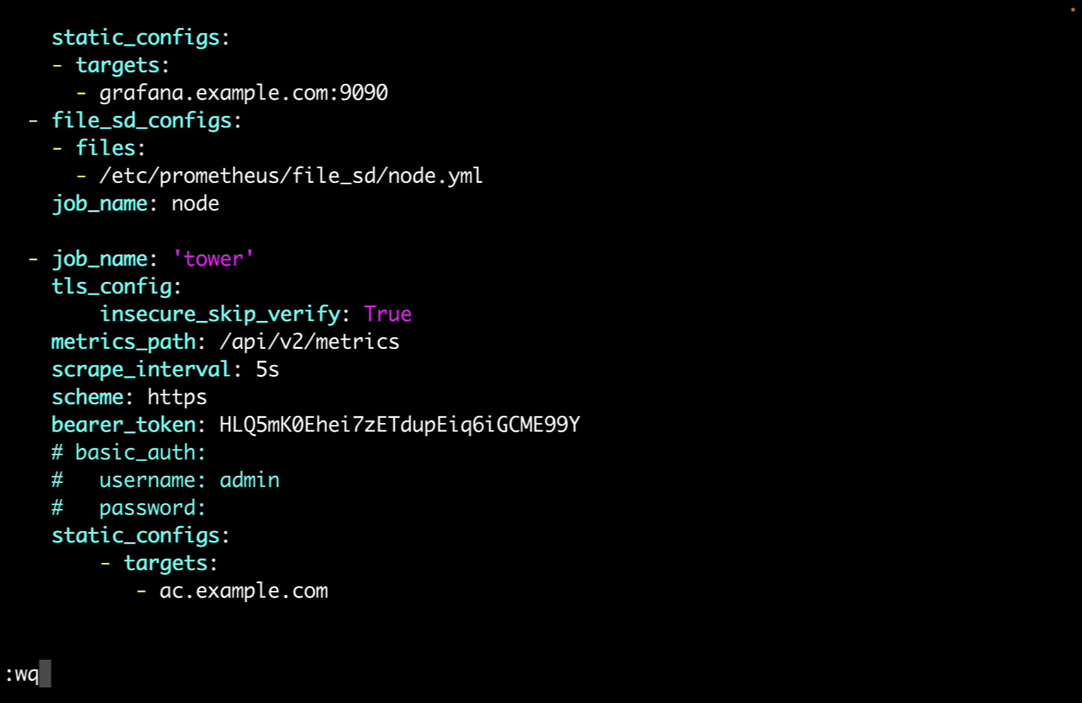
# Exit vim and run 'service prometheus restart'.
pyautogui.press('Return')
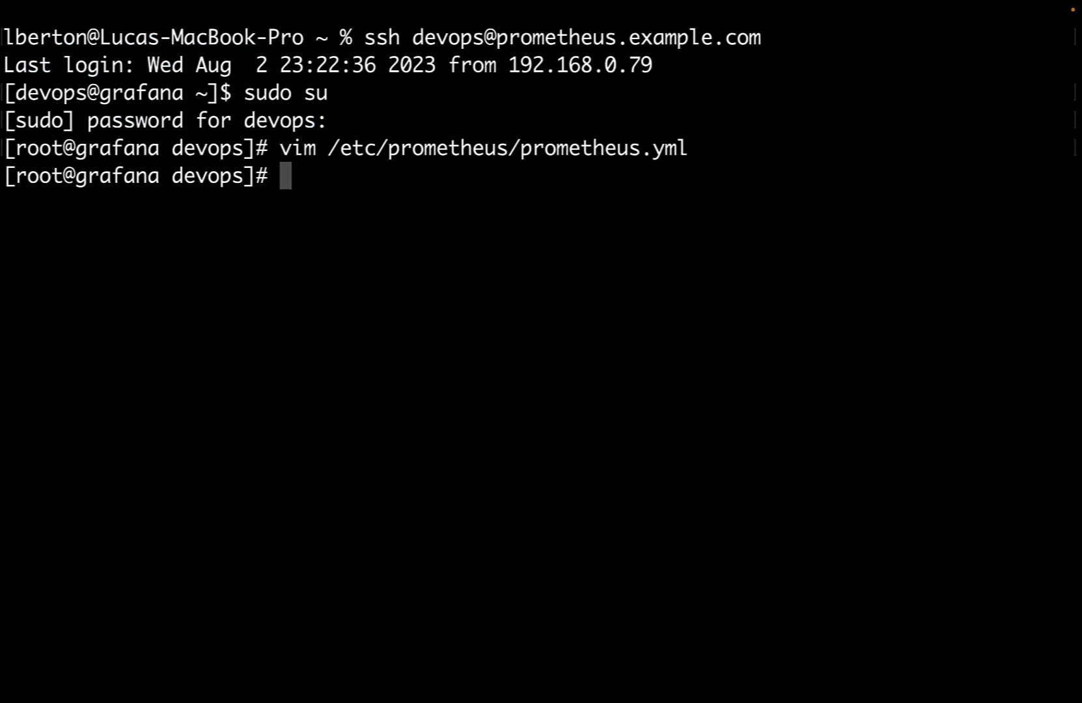
pyautogui.write('seriv')
pyautogui.press('BackSpace')
pyautogui.press('BackSpace')
pyautogui.write('v')
pyautogui.press('BackSpace')
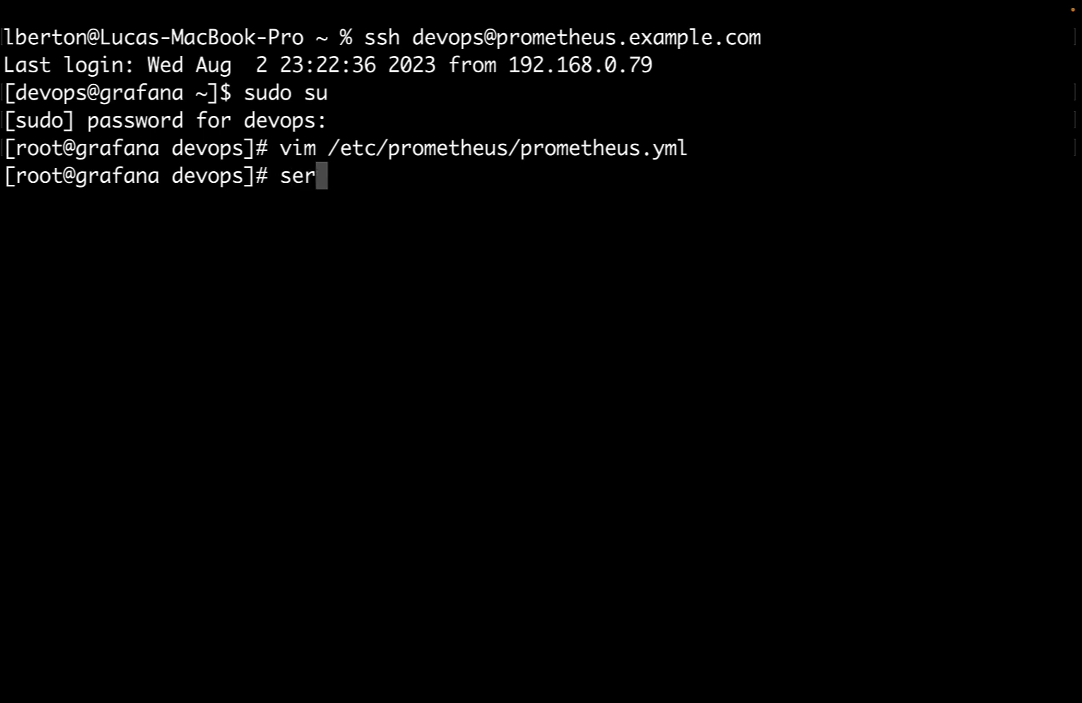
pyautogui.write('vice pro')
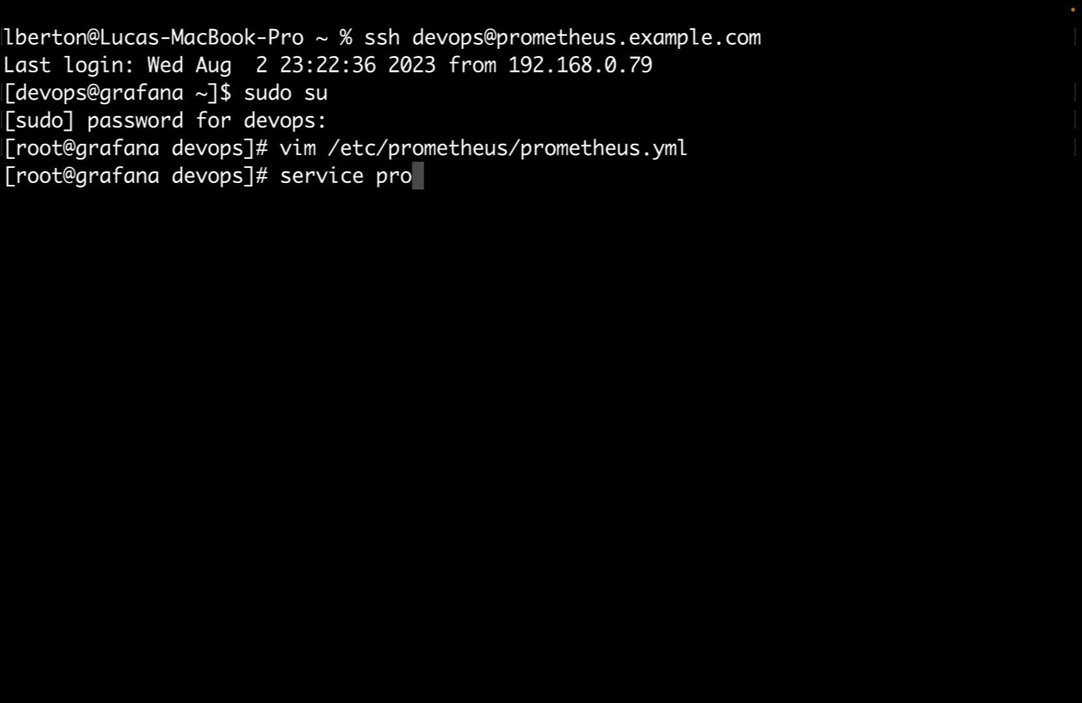
pyautogui.write('metheus restart')
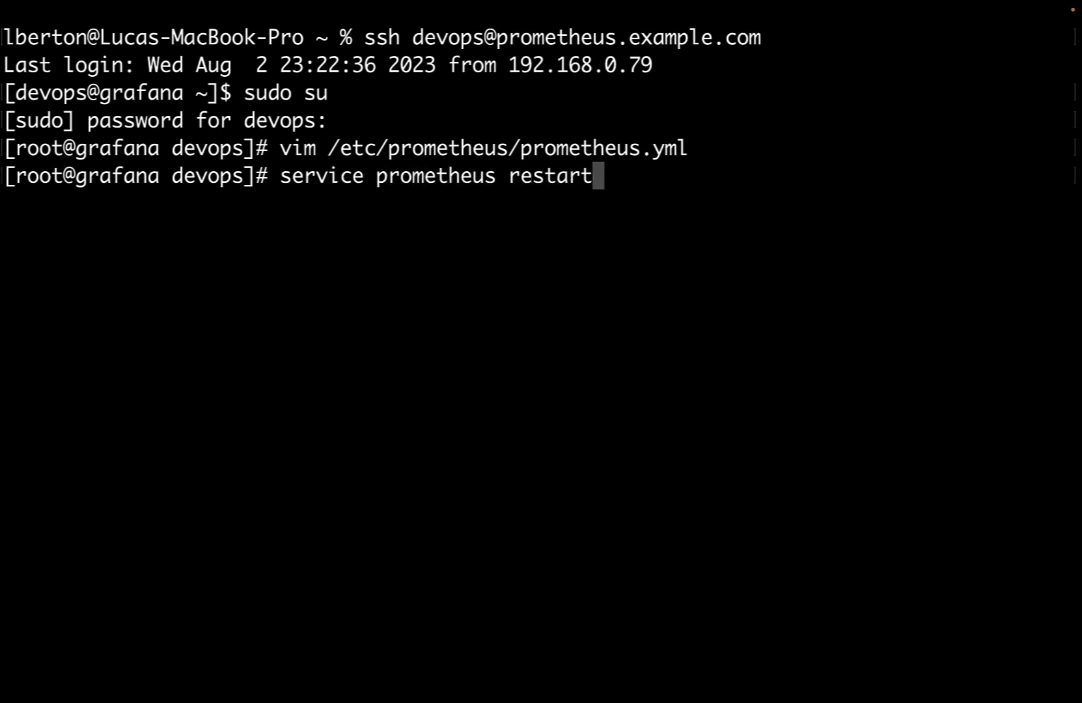
pyautogui.press('Return')
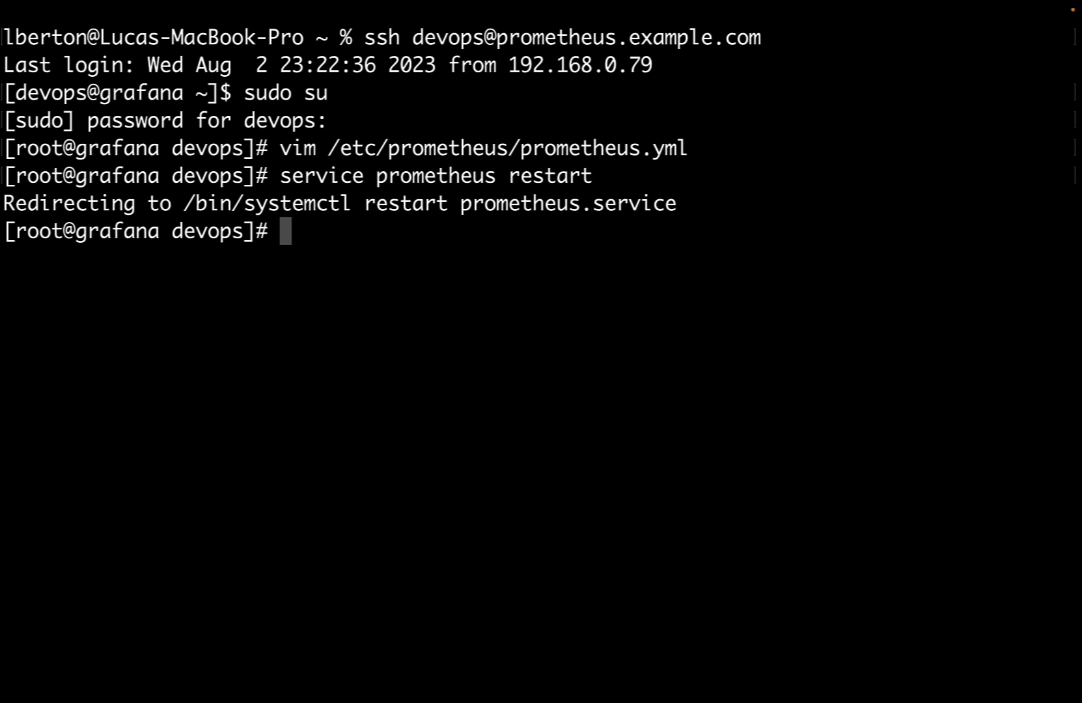
# Run 'systemctl restart grafana'.
pyautogui.write('system')
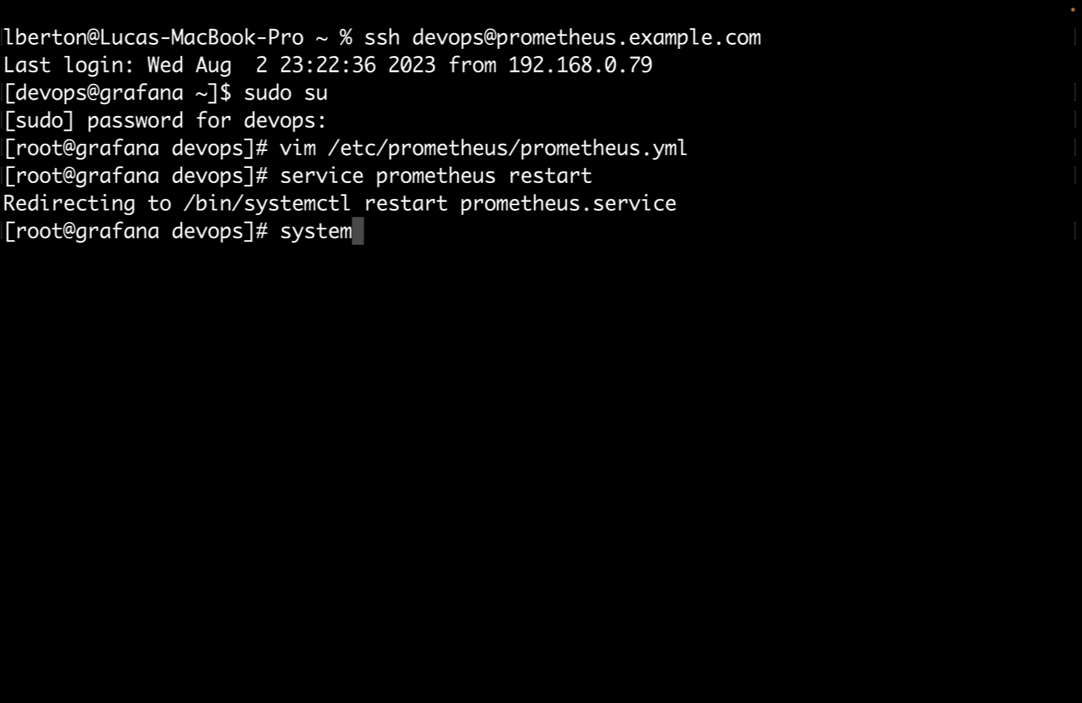
pyautogui.write('ctl resrt')
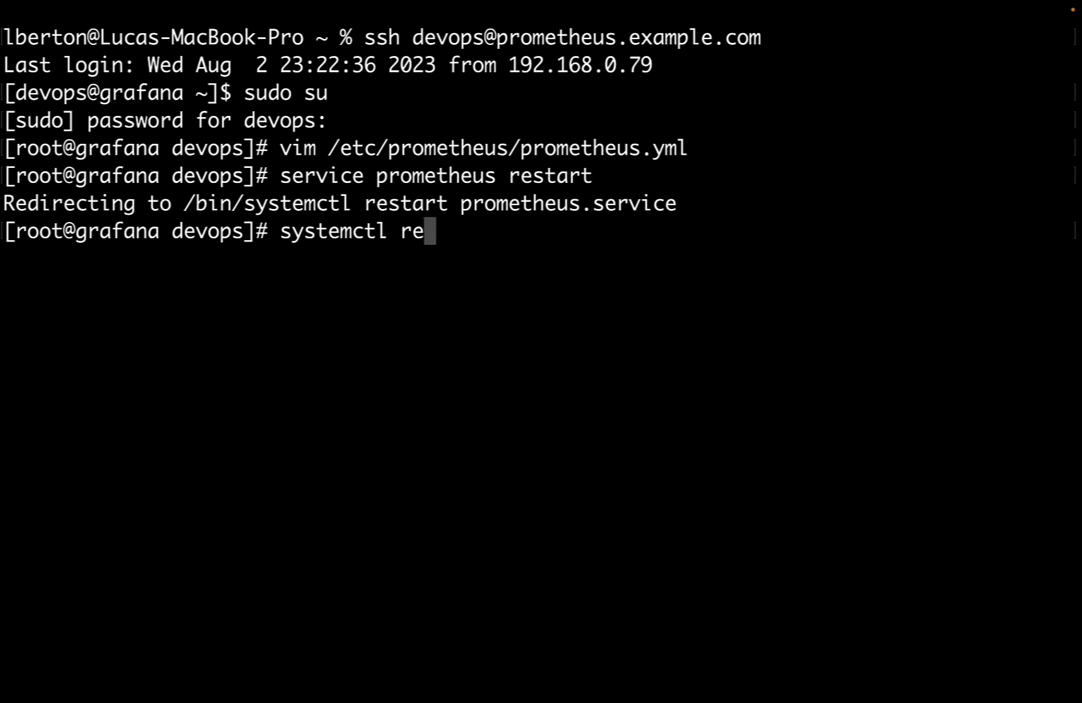
pyautogui.press('BackSpace')
pyautogui.press('BackSpace')
pyautogui.write('tart ')
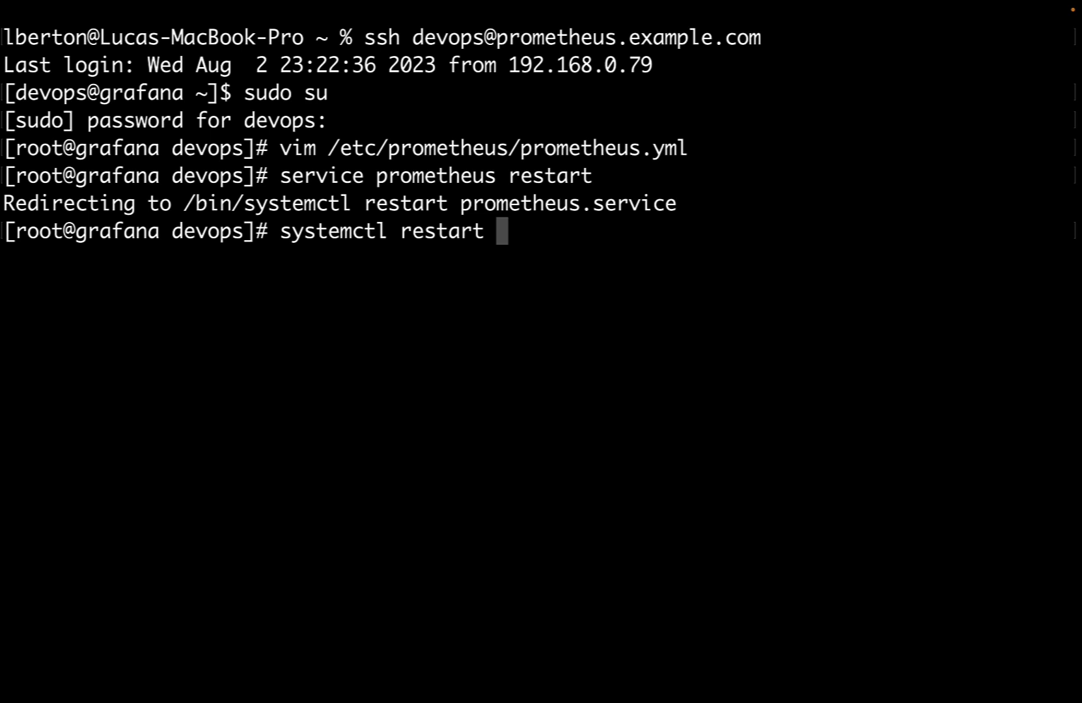
pyautogui.write('grafana')
pyautogui.press('Return')
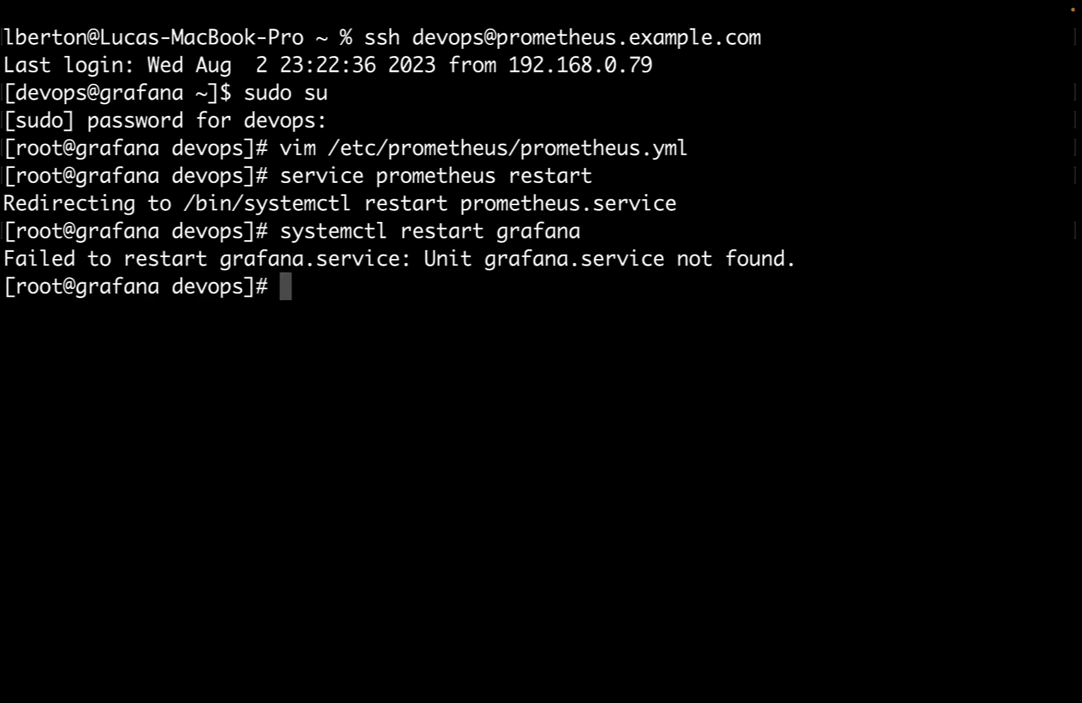
# Restart prometheus.service with systemctl and confirm its status is active (running).
pyautogui.press('Up')
pyautogui.press('BackSpace')
pyautogui.press('BackSpace')
pyautogui.press('BackSpace')
pyautogui.press('BackSpace')
pyautogui.press('BackSpace')
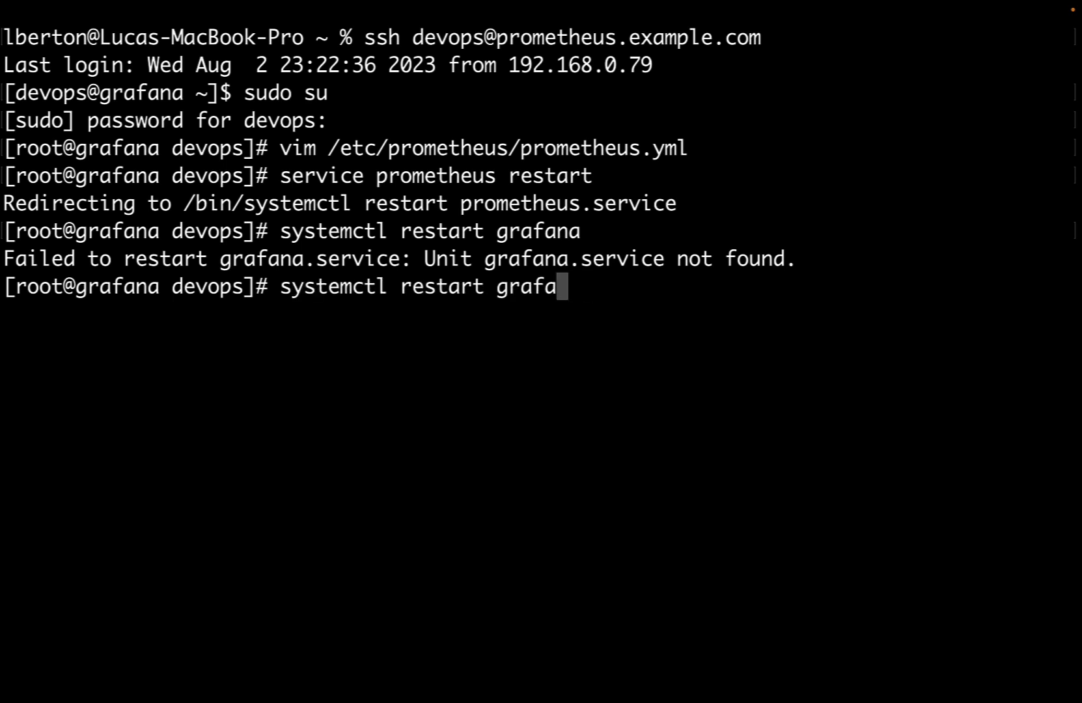
pyautogui.press('BackSpace')
pyautogui.press('BackSpace')
pyautogui.write('prome')
pyautogui.press('Tab')
pyautogui.press('Return')
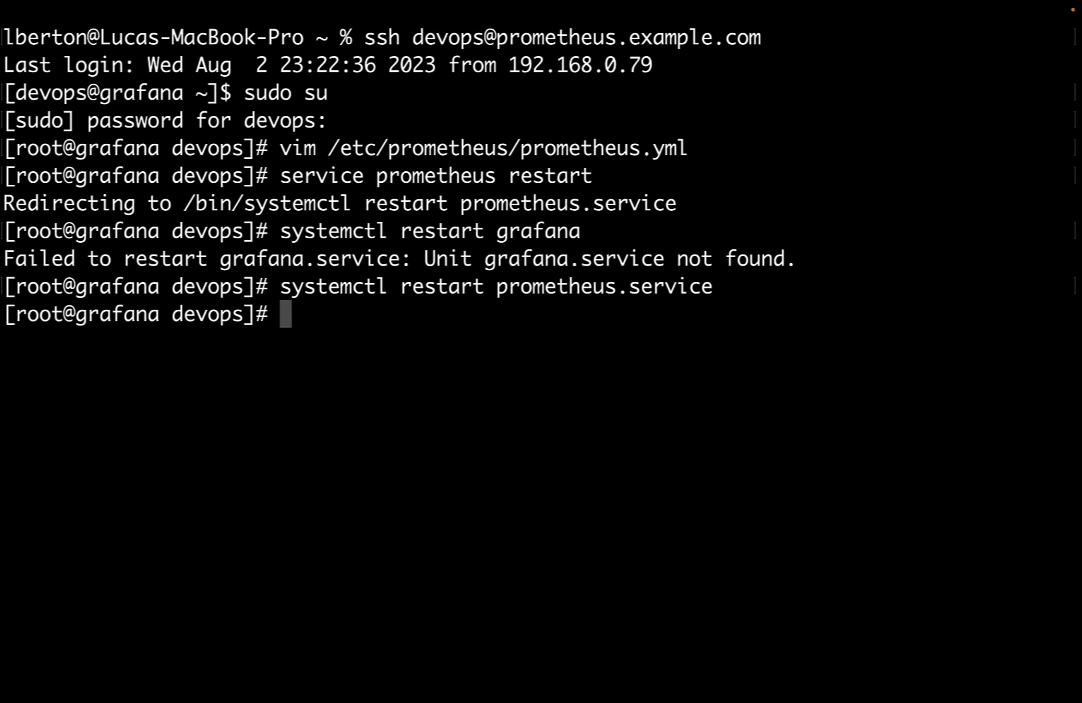
pyautogui.write('systemctl ')
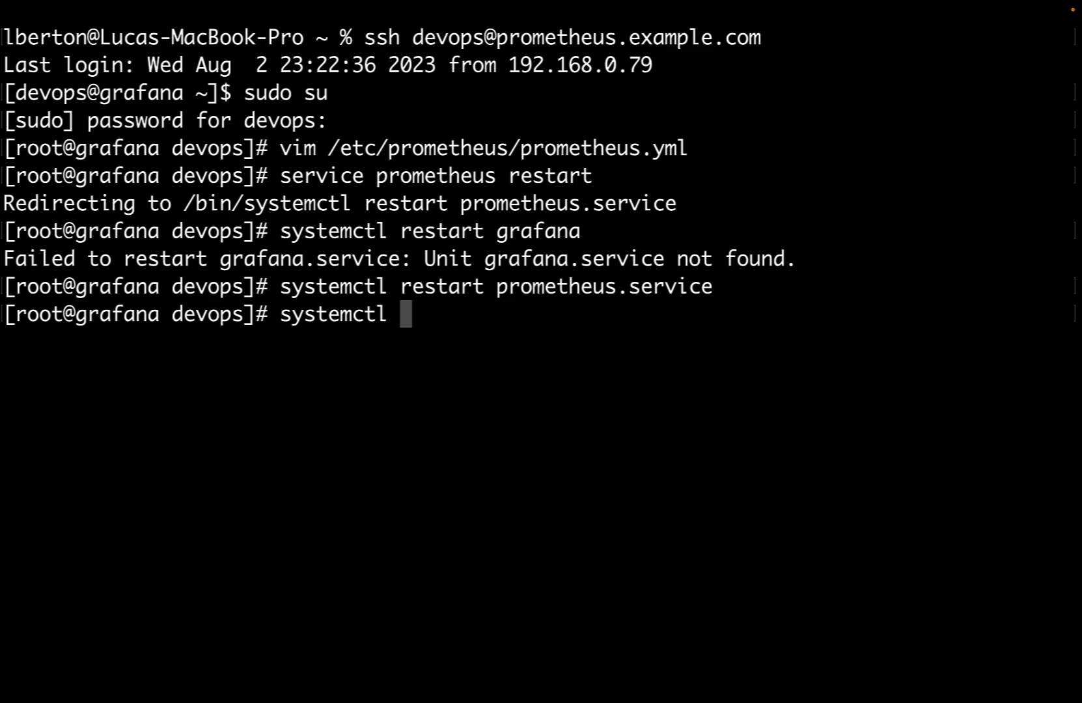
pyautogui.write('status pro')
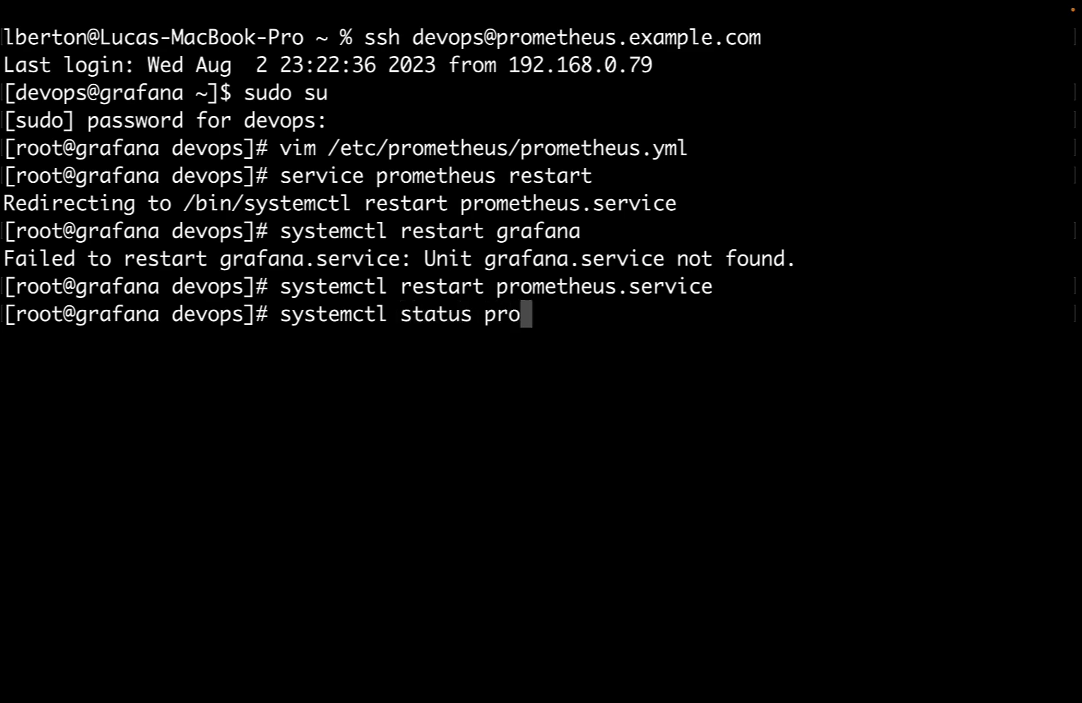
pyautogui.write('m')
pyautogui.press('Tab')
pyautogui.press('Return')
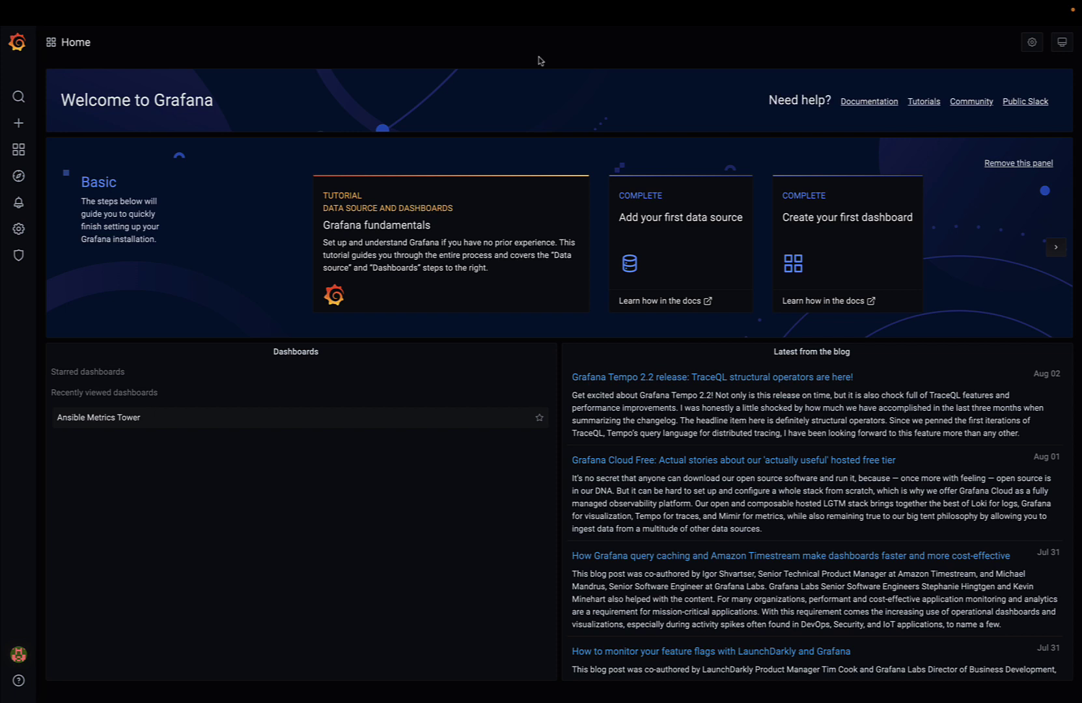
# Use the sidebar Dashboards menu to reach Manage, listing Ansible Metrics Tower and Prometheus Stats.
pyautogui.moveTo(19, 152)
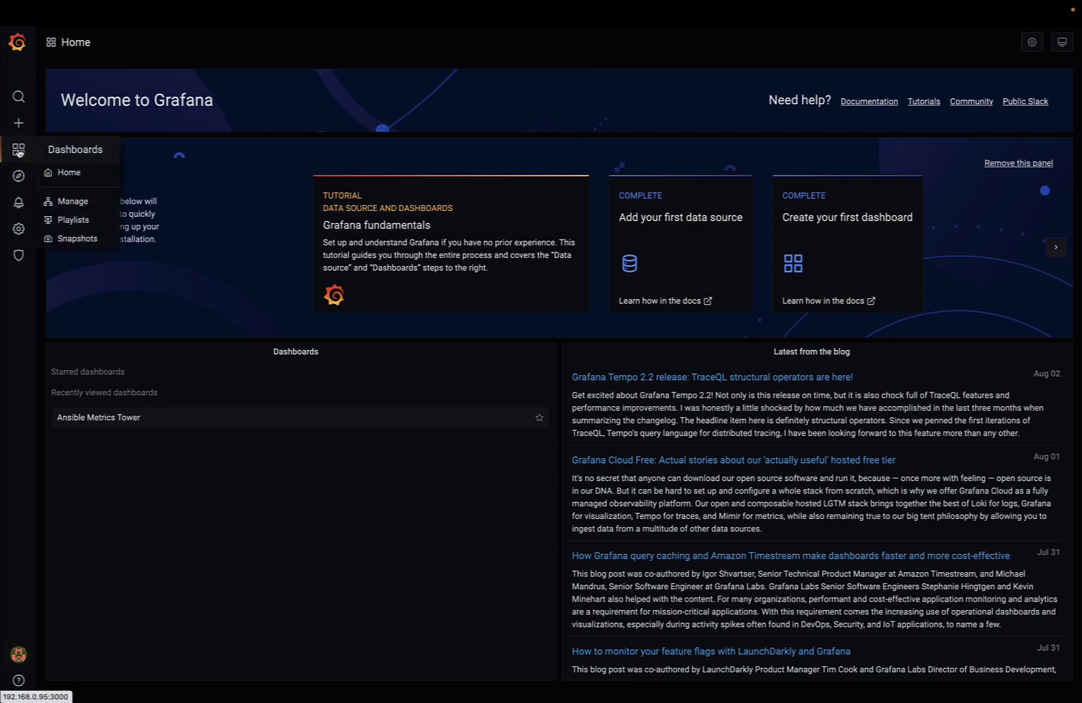
pyautogui.moveTo(36, 130)
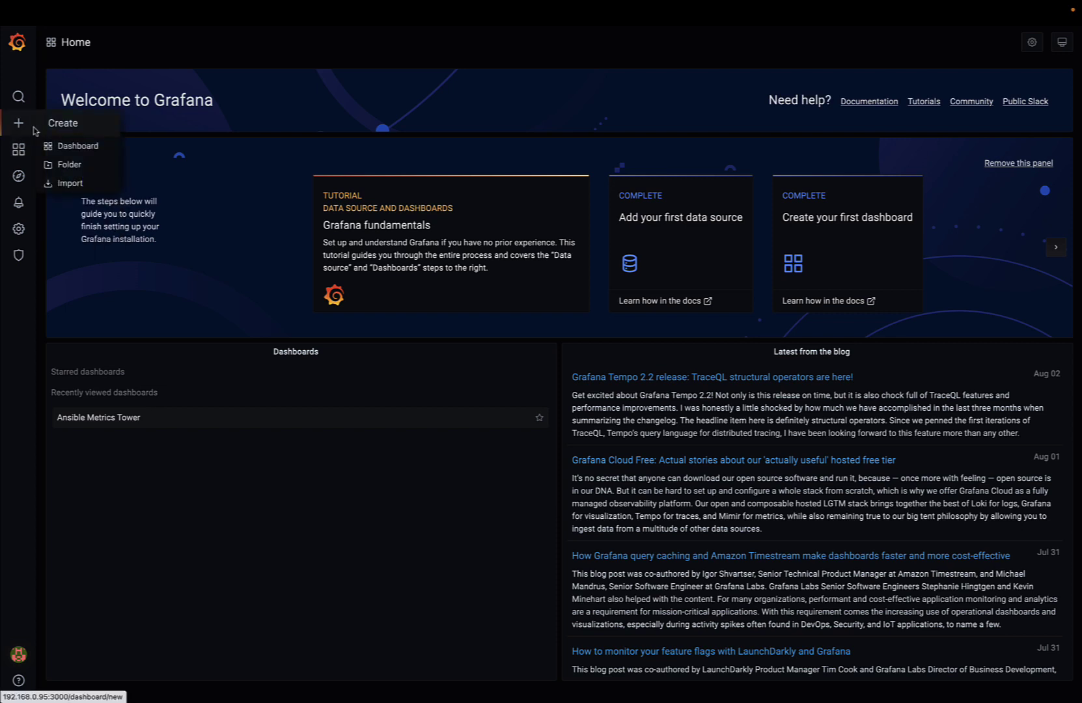
pyautogui.click(62, 149)
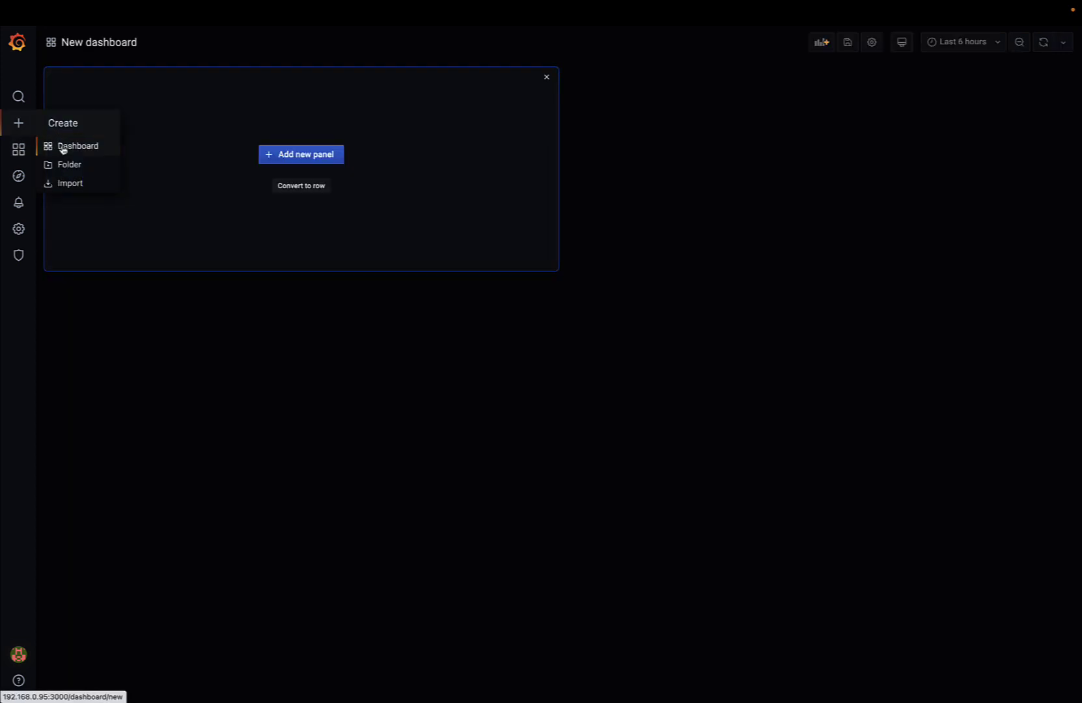
pyautogui.moveTo(56, 161)
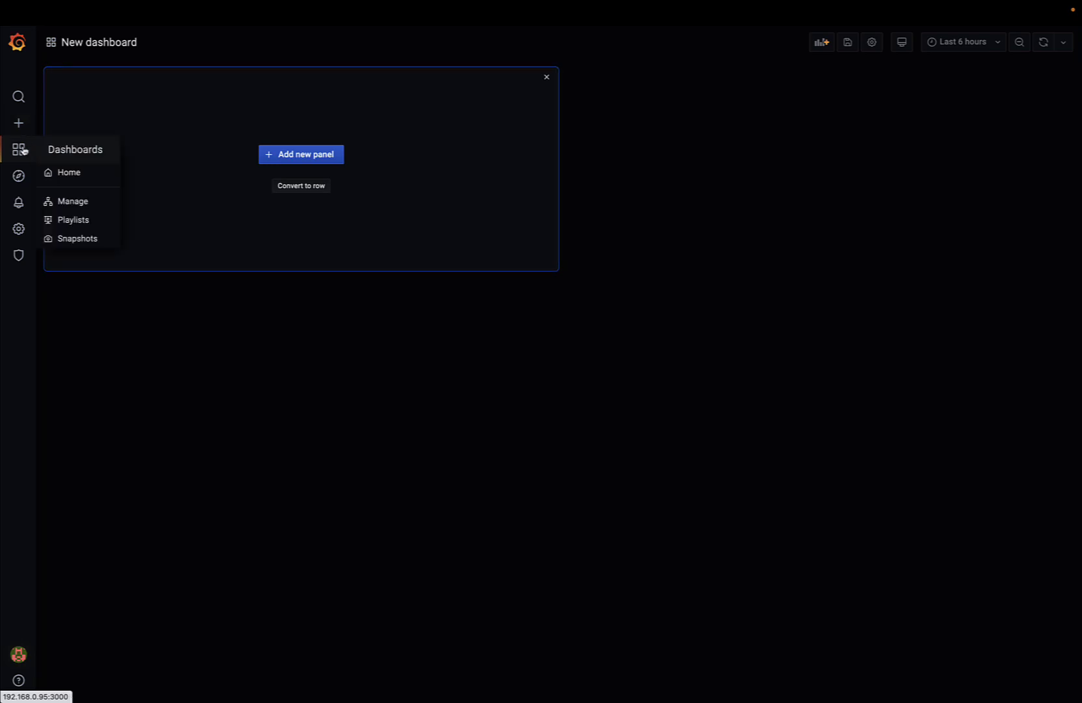
pyautogui.click(68, 175)
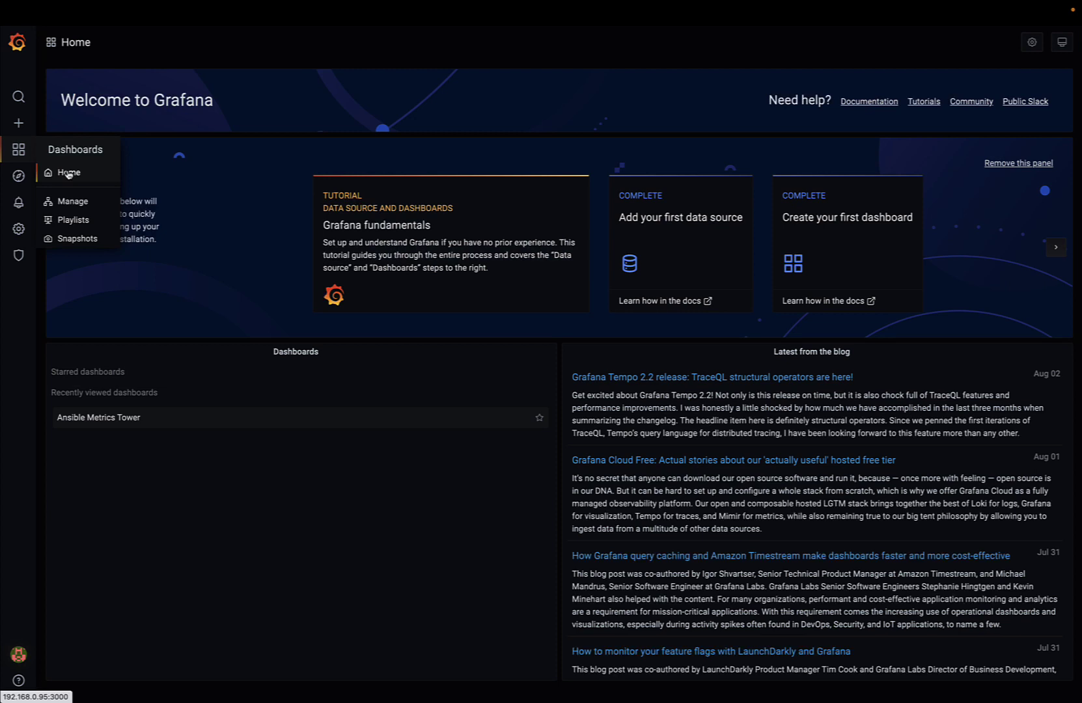
pyautogui.click(72, 202)
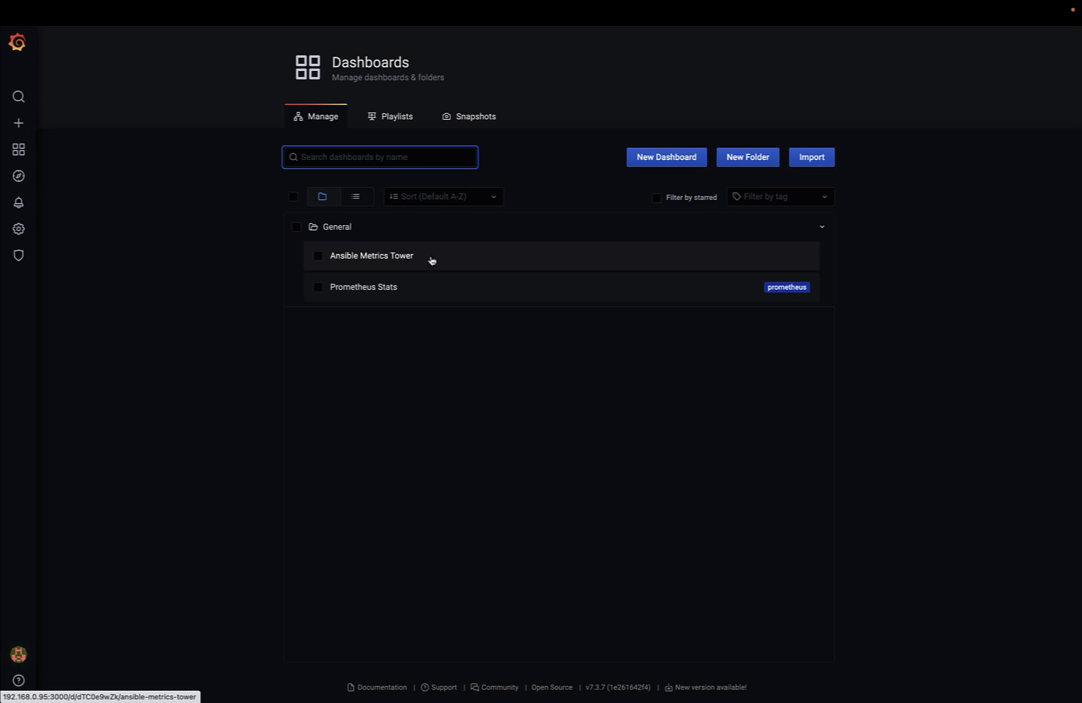
# Open Ansible Metrics Tower, showing 73 successful jobs, 0 failed, and host counts.
pyautogui.click(432, 261)
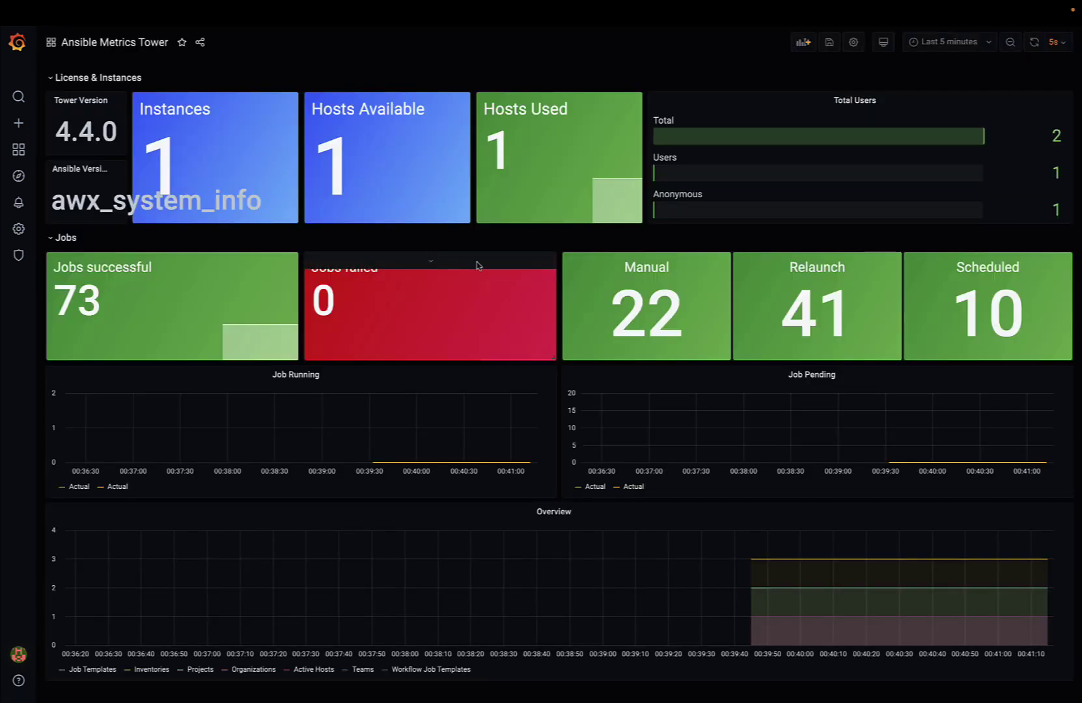